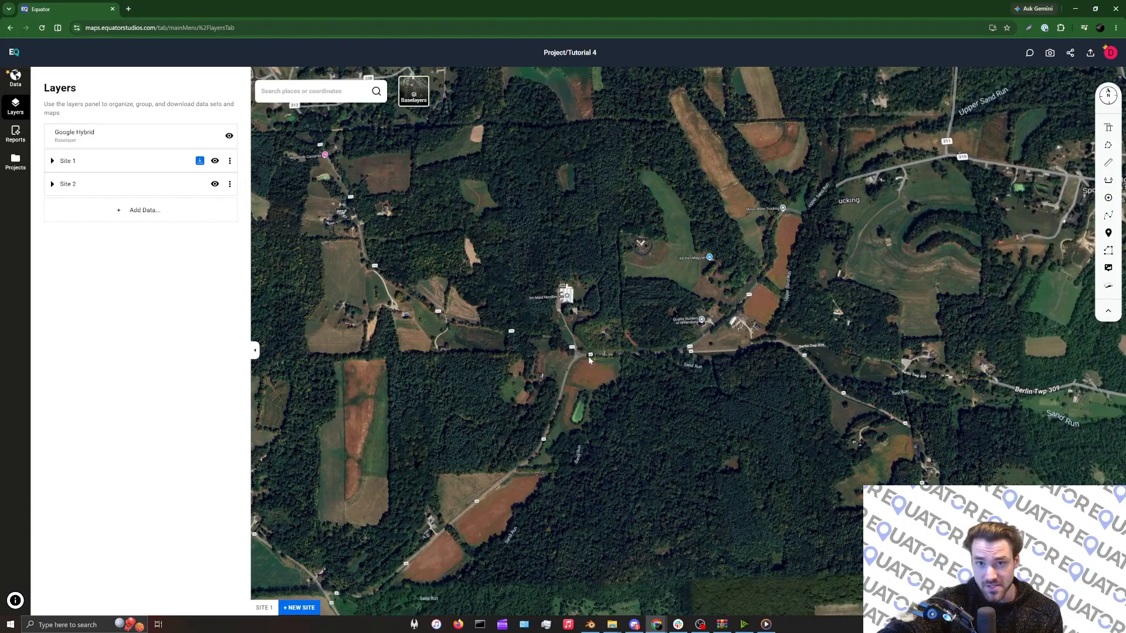
Create a new site named Test Site, framing the wooded farmland around the Inn Maid Noodles road junction
left_click(315, 608)
scroll(558, 338, "up", 2)
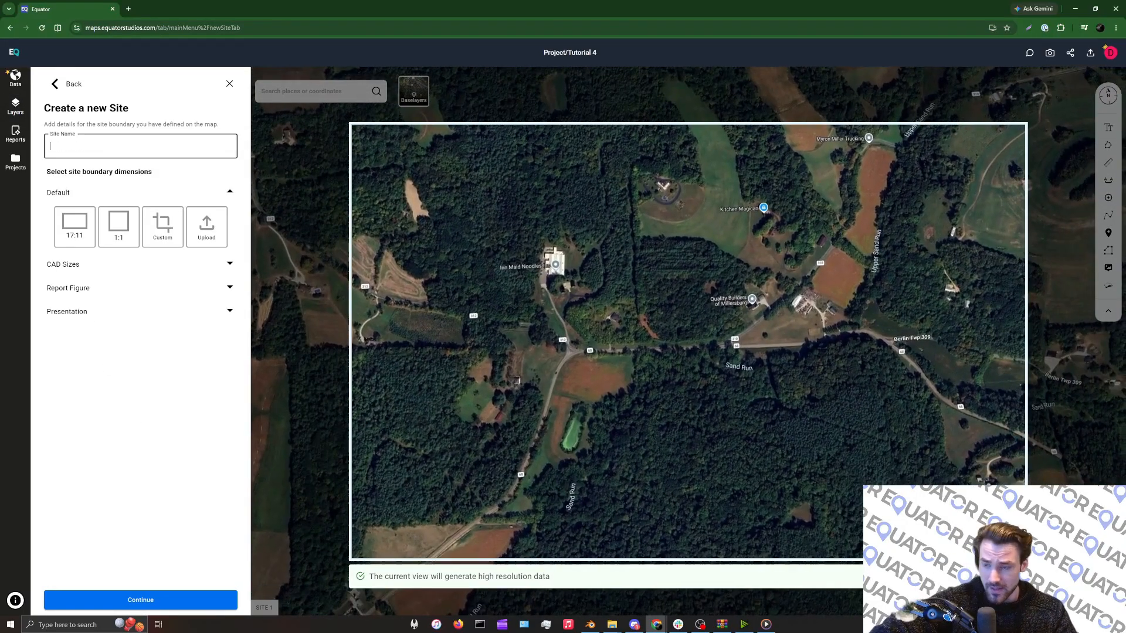
left_click(117, 146)
type("Test")
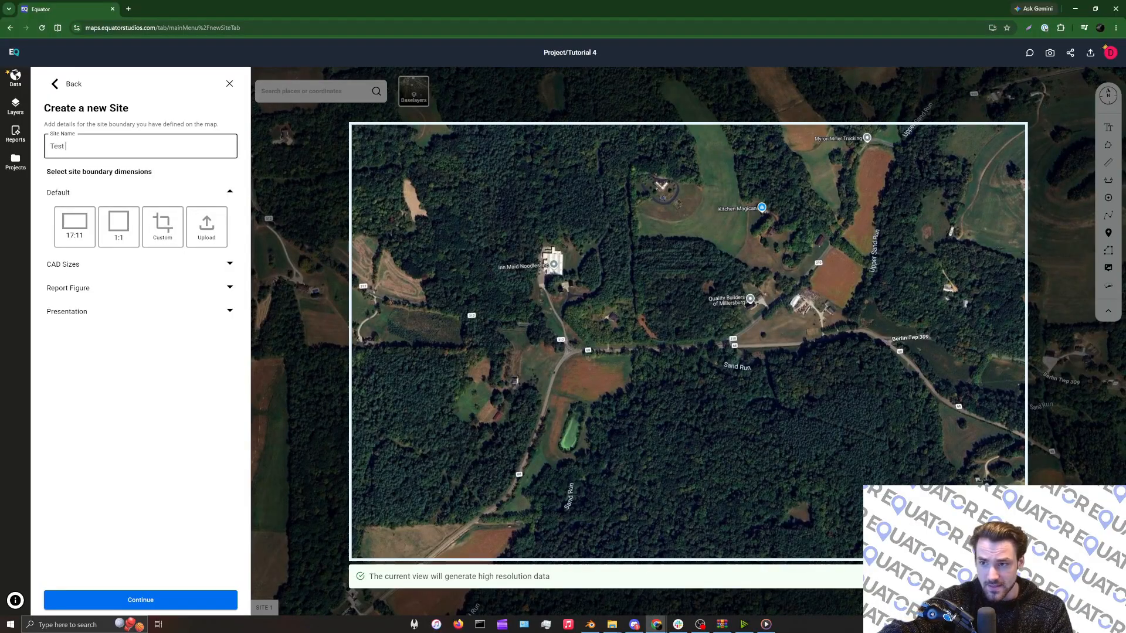
type("Site")
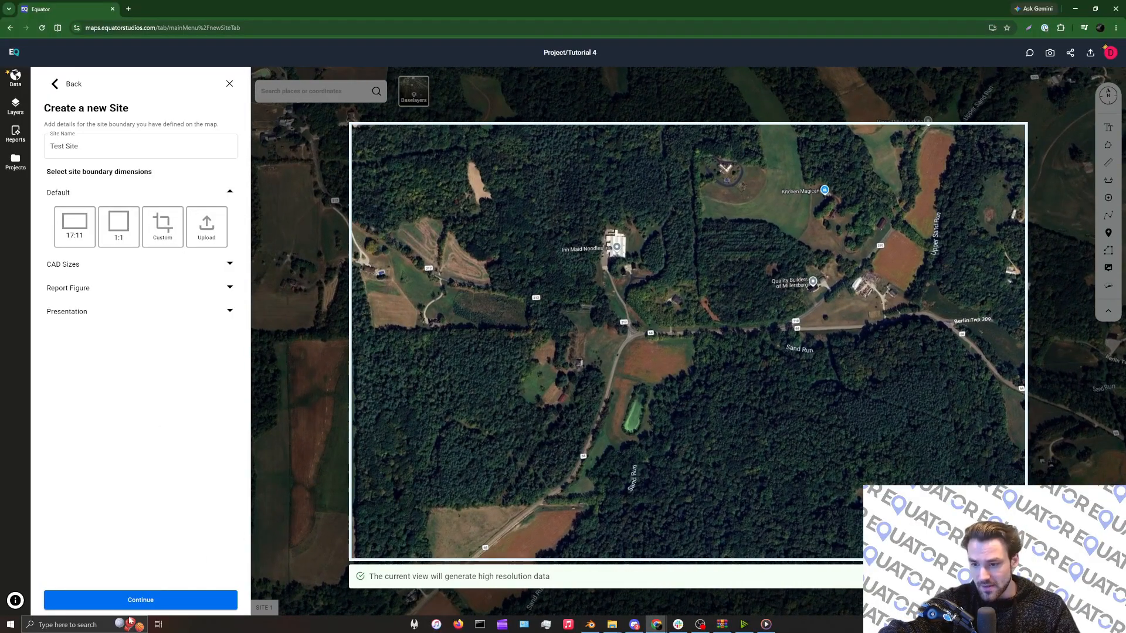
left_click(131, 600)
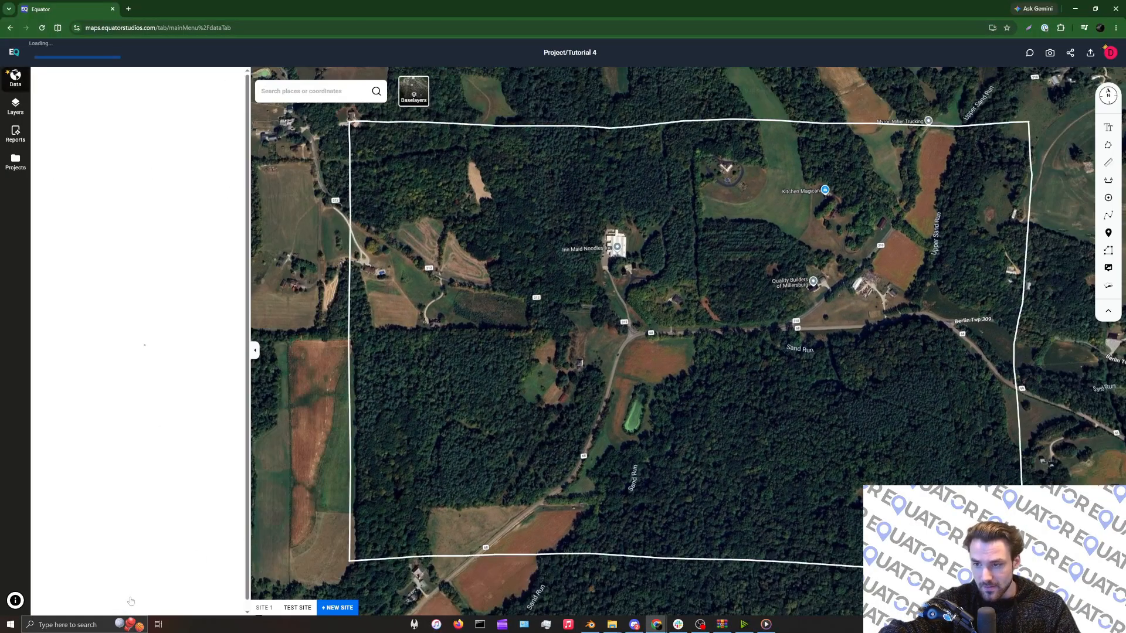
Show the Contours coverage map and examine whether the new site lies within the covered area
left_click_drag(586, 321, 555, 308)
scroll(555, 307, "down", 2)
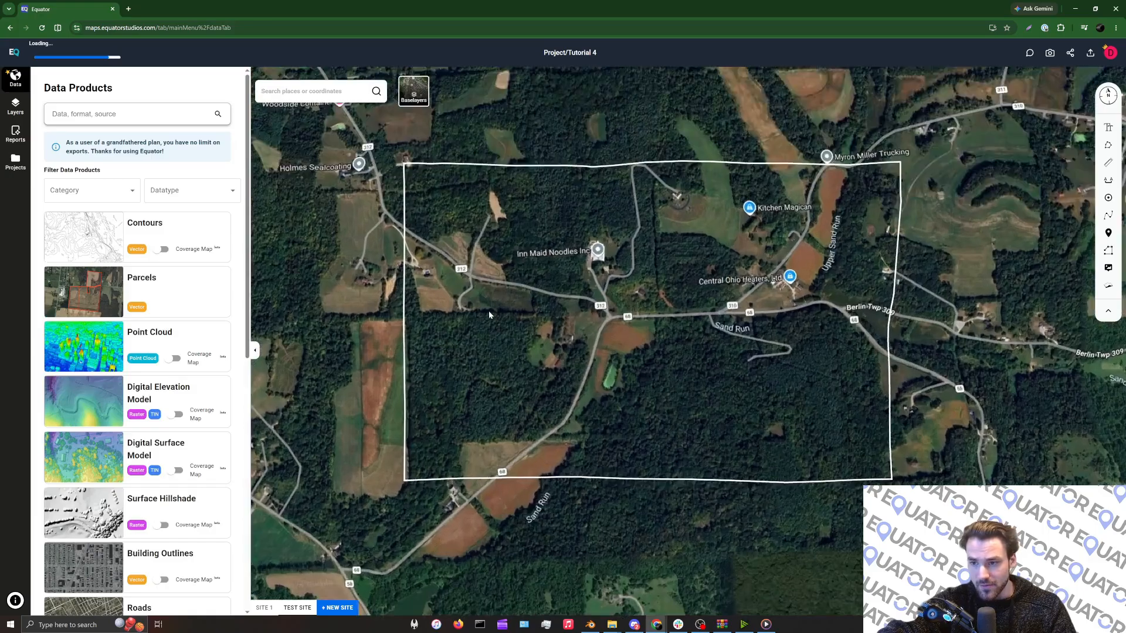
scroll(489, 315, "up", 2)
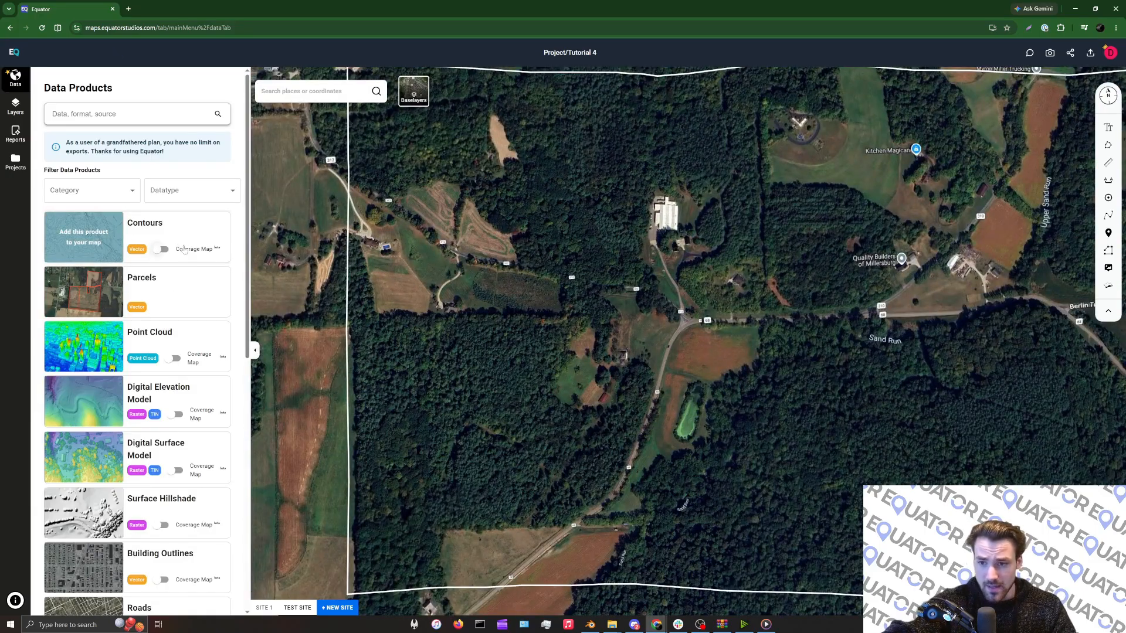
right_click_drag(545, 293, 551, 237)
left_click_drag(610, 309, 490, 309)
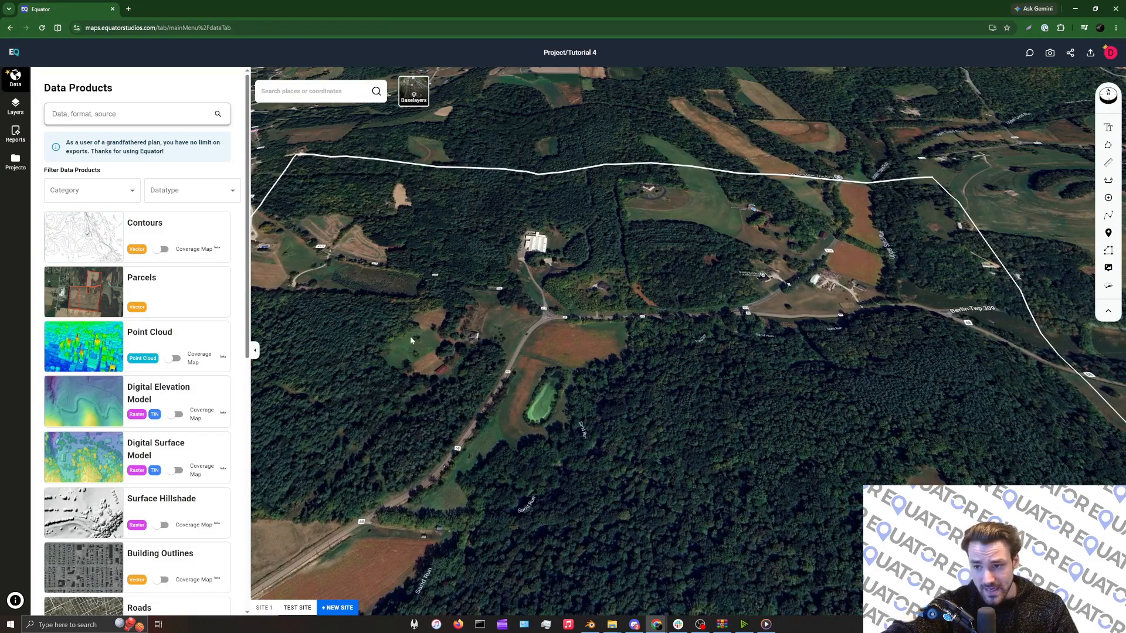
scroll(410, 337, "down", 3)
left_click(164, 250)
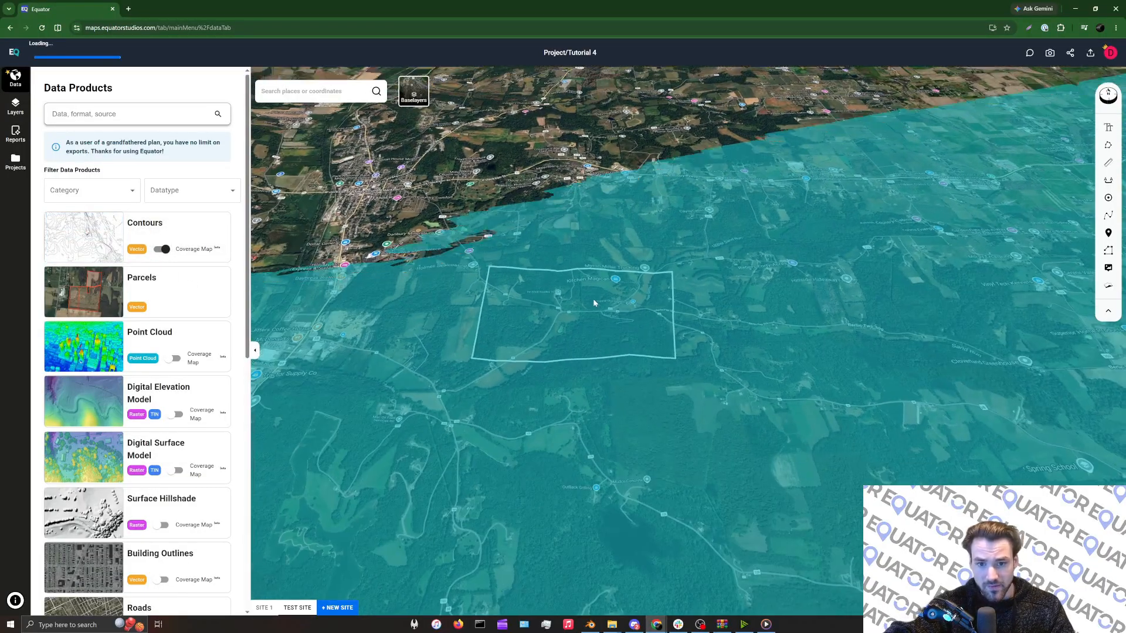
right_click_drag(592, 298, 606, 357)
scroll(610, 346, "down", 6)
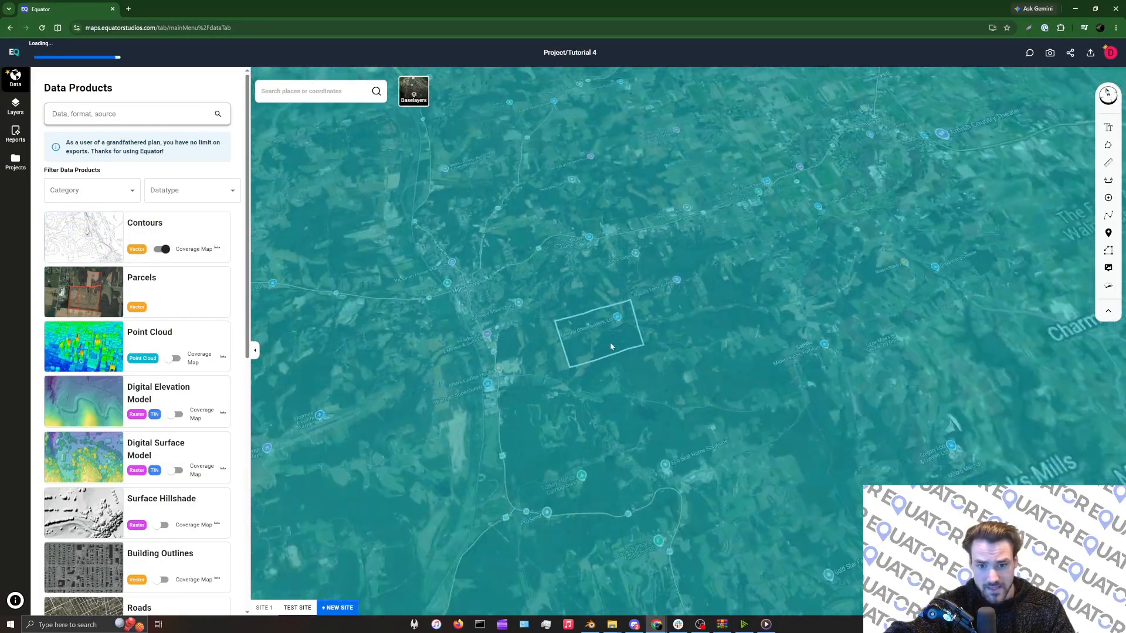
scroll(614, 348, "up", 6)
scroll(579, 319, "up", 5)
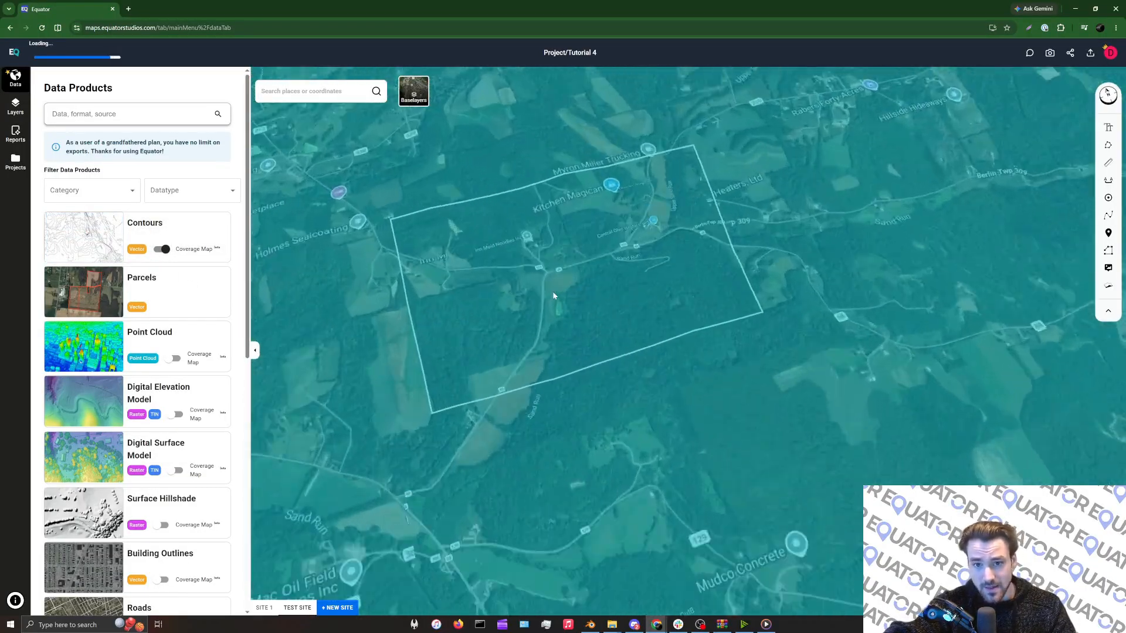
scroll(516, 252, "up", 2)
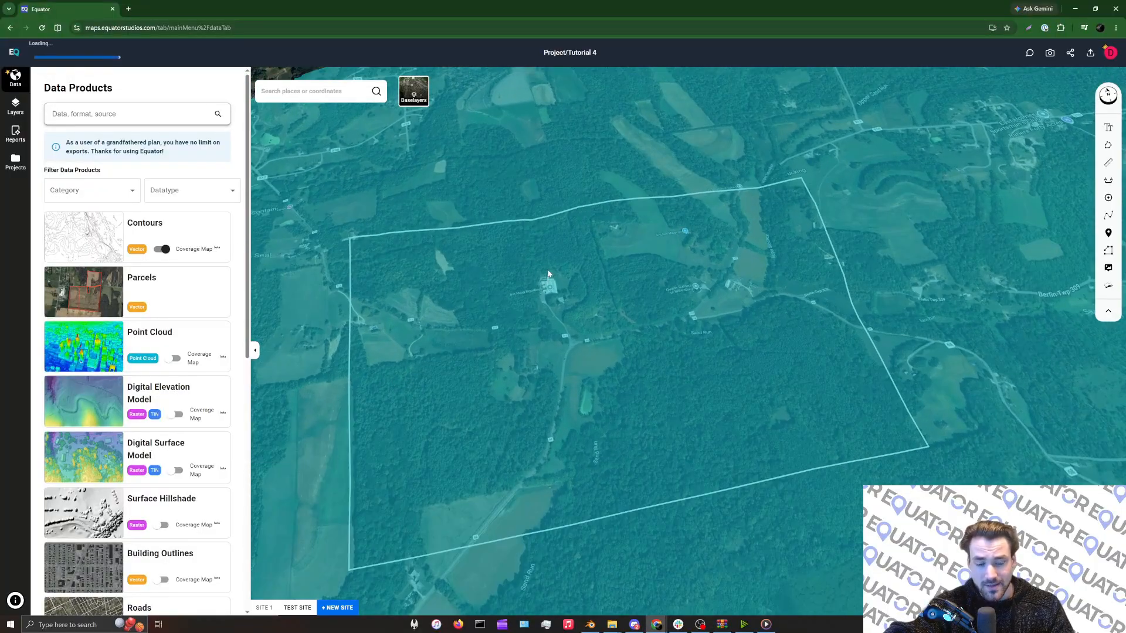
Generate contours for Test Site from the OH_Statewide_Phase2_6_2020 dataset with the Smooth preset, 5 m resolution and 5 m interval
left_click(80, 233)
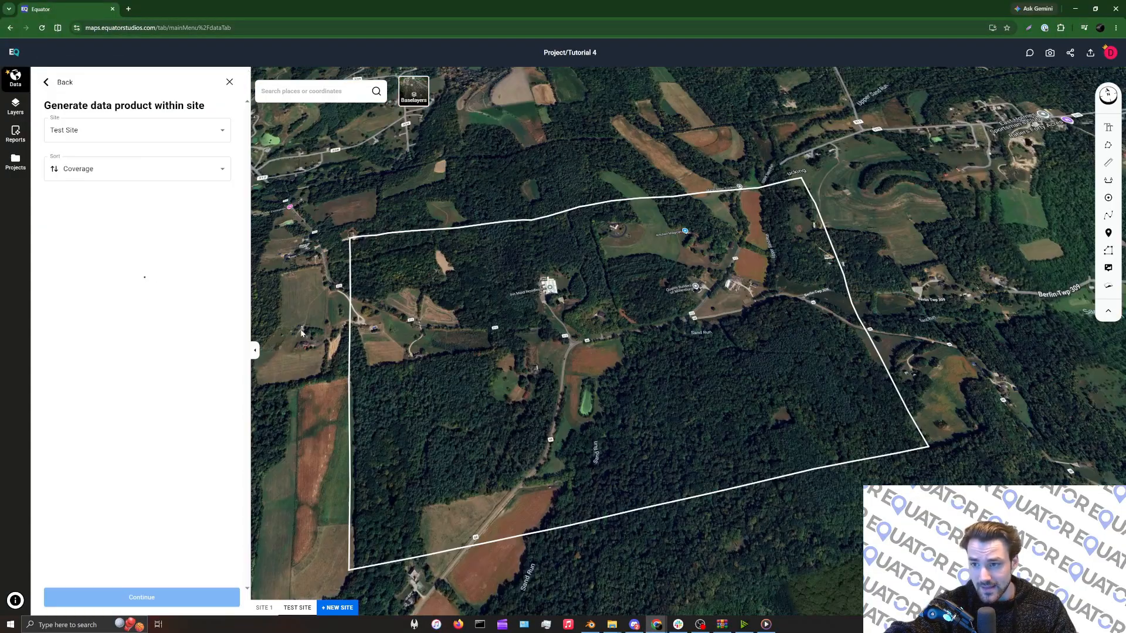
scroll(741, 364, "up", 2)
scroll(753, 383, "down", 2)
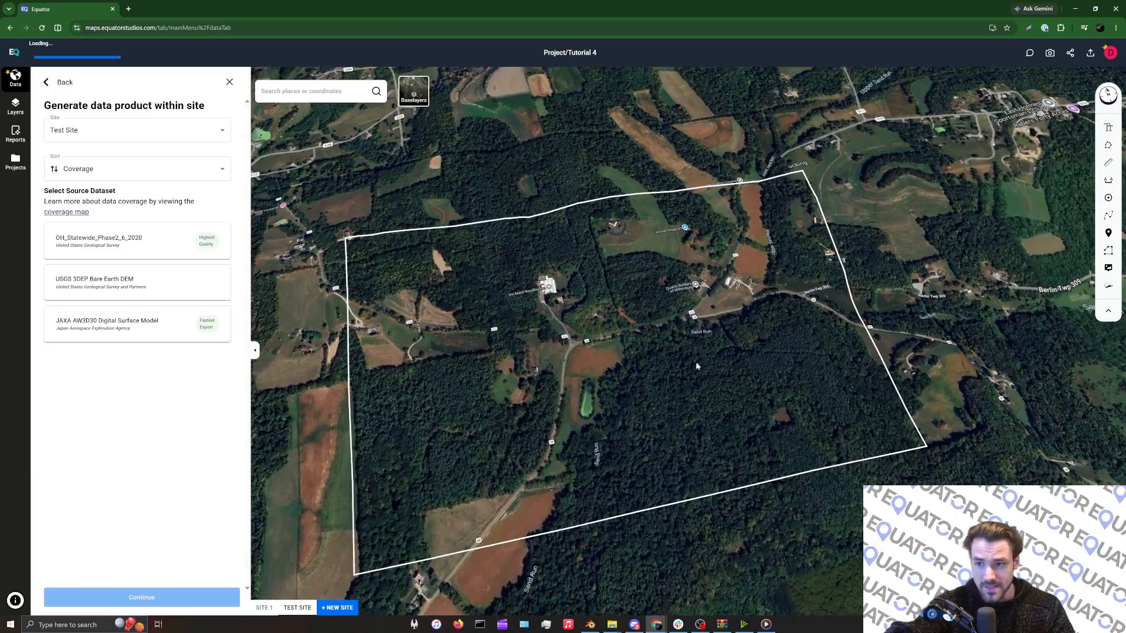
left_click(118, 241)
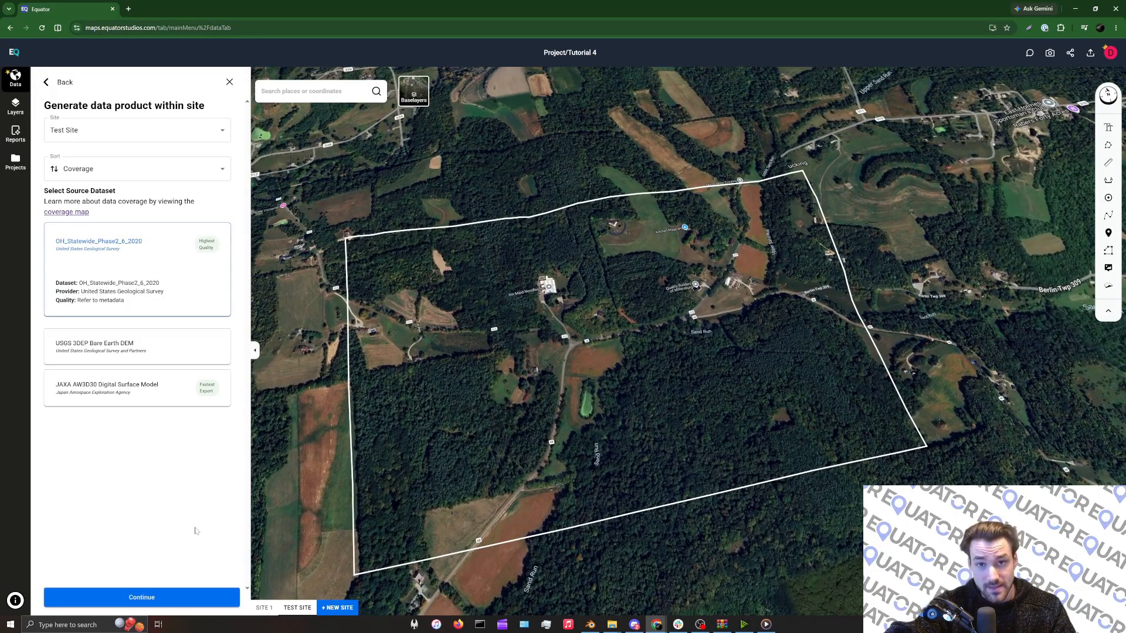
left_click(159, 596)
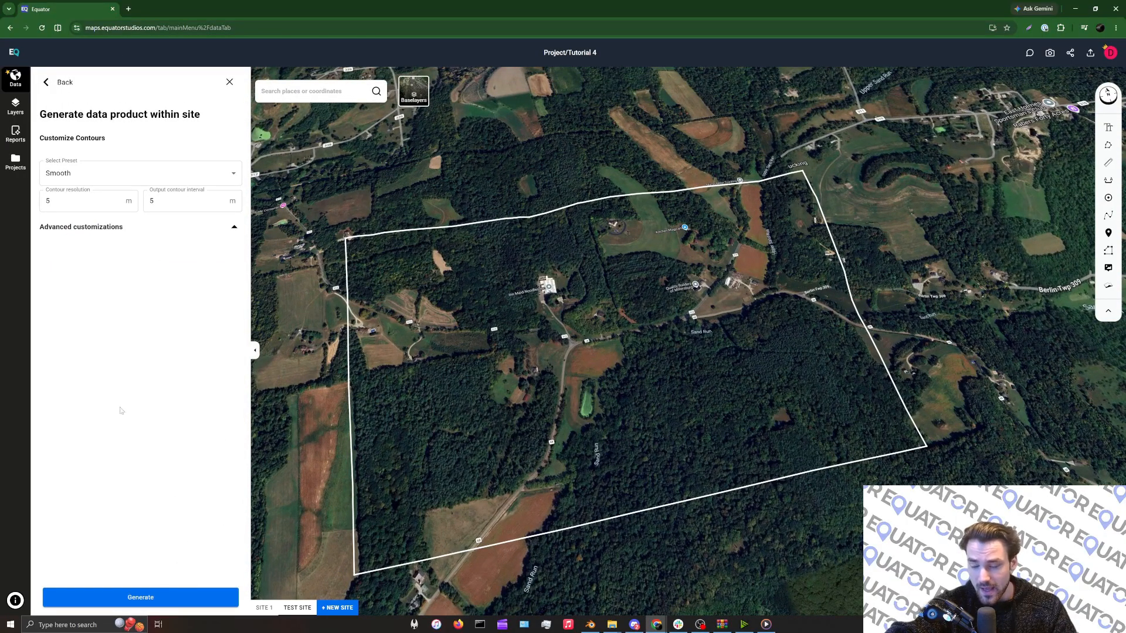
left_click(191, 596)
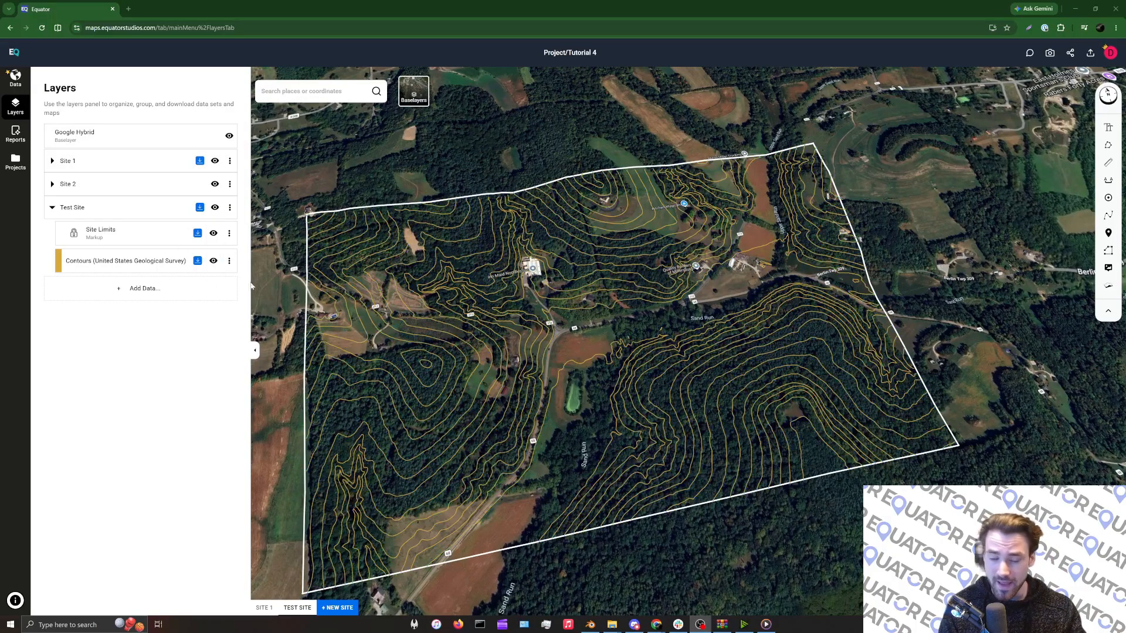
Export Test Site's contours layer as DWG in the Web Mercator (EPSG:3857) coordinate system
left_click(197, 260)
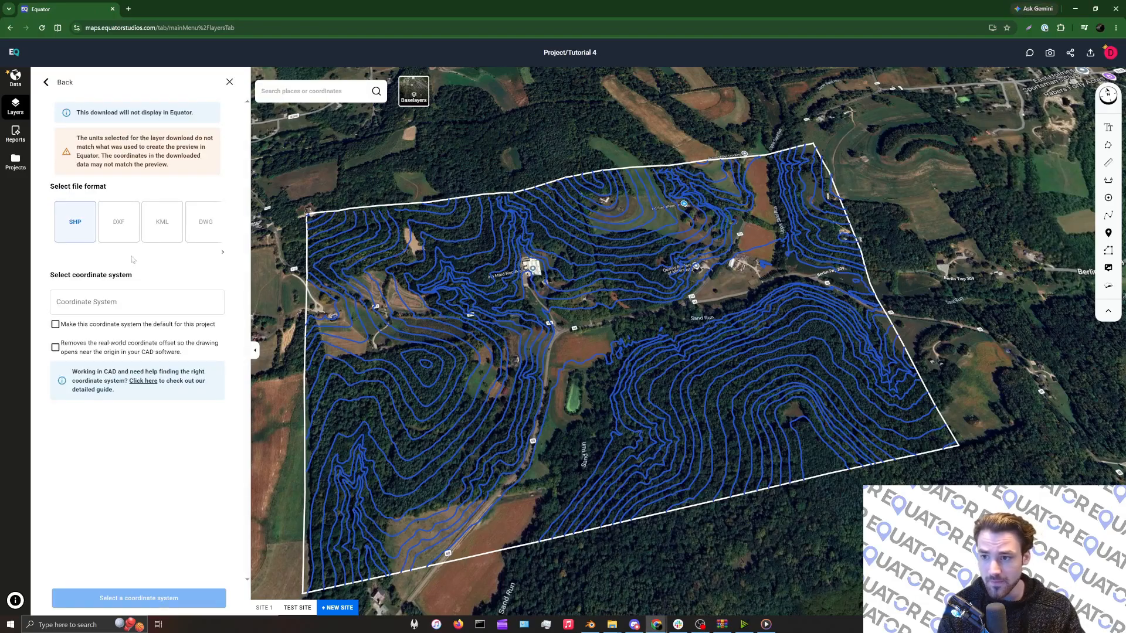
left_click(223, 252)
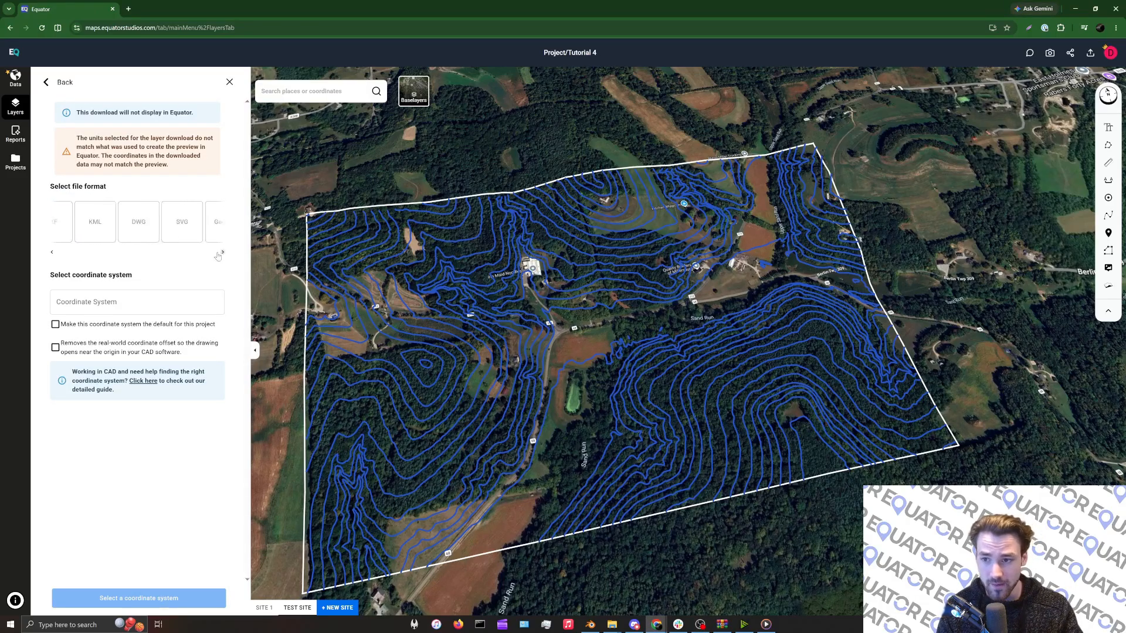
left_click(89, 226)
left_click(126, 301)
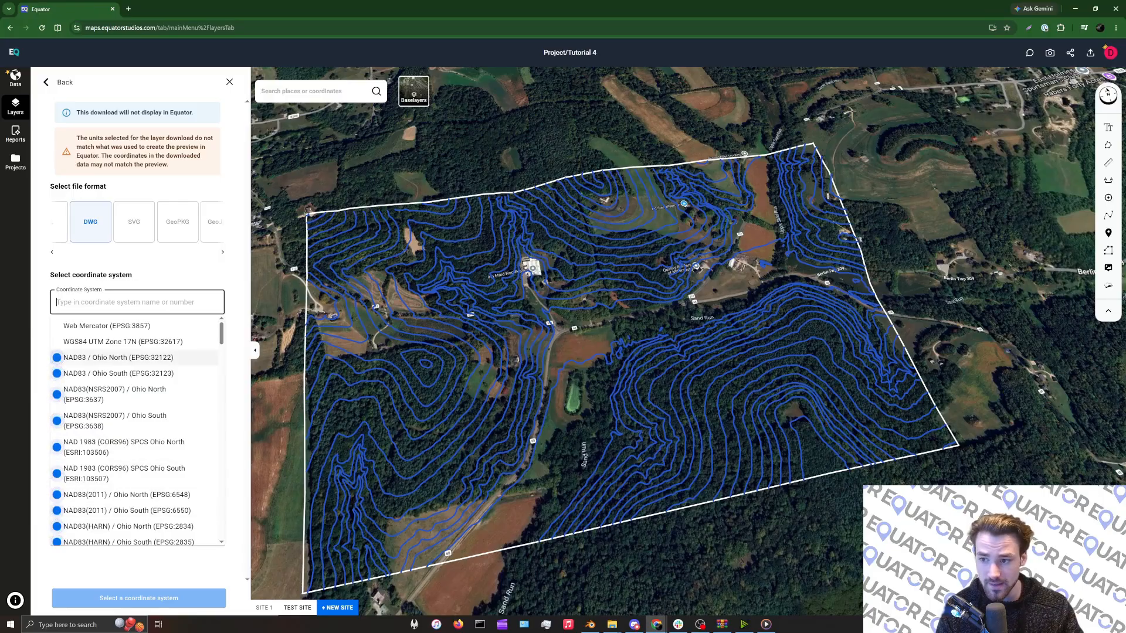
left_click(117, 326)
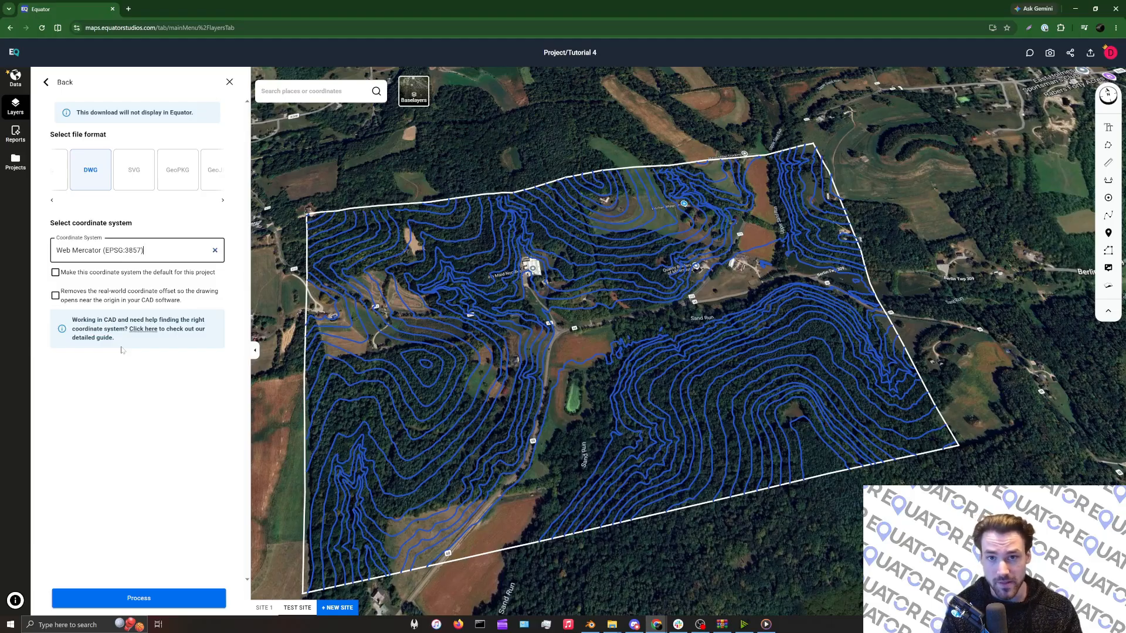
left_click(132, 599)
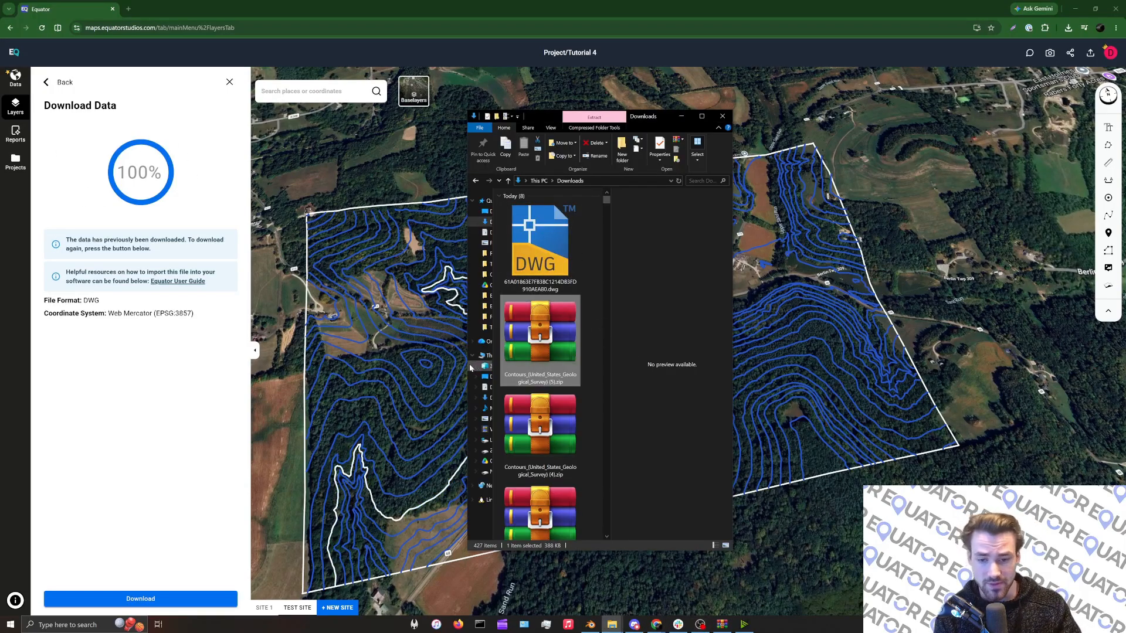
Extract the AutoCAD drawing from the downloaded Contours_(United_States_Geological_Survey) (5).zip archive into the Downloads folder
double_click(545, 356)
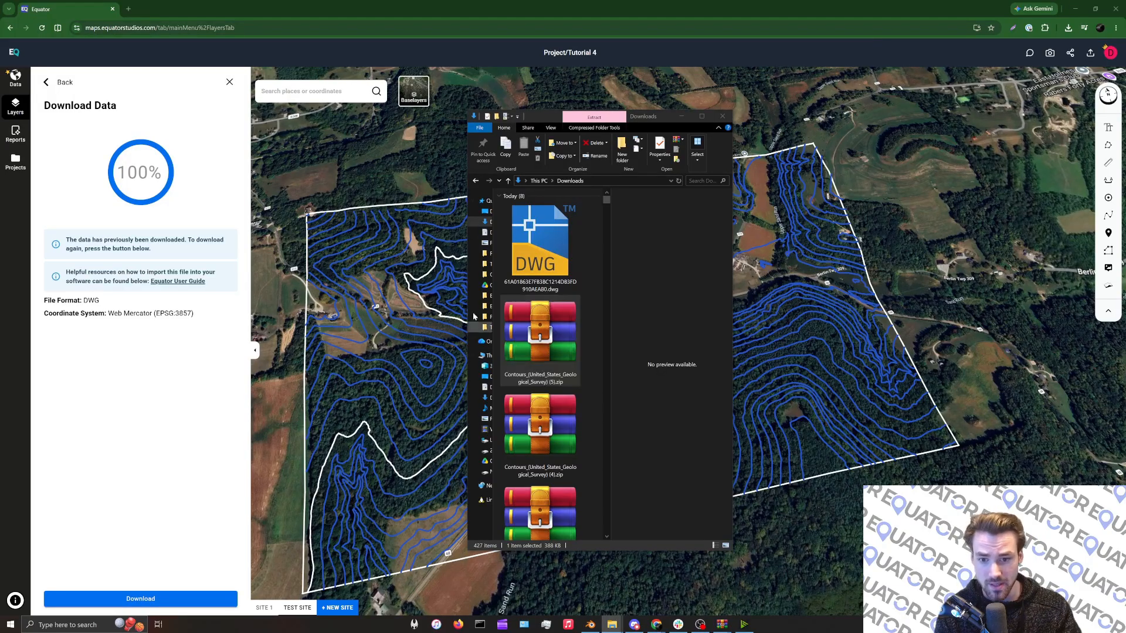
left_click(727, 174)
right_click(557, 118)
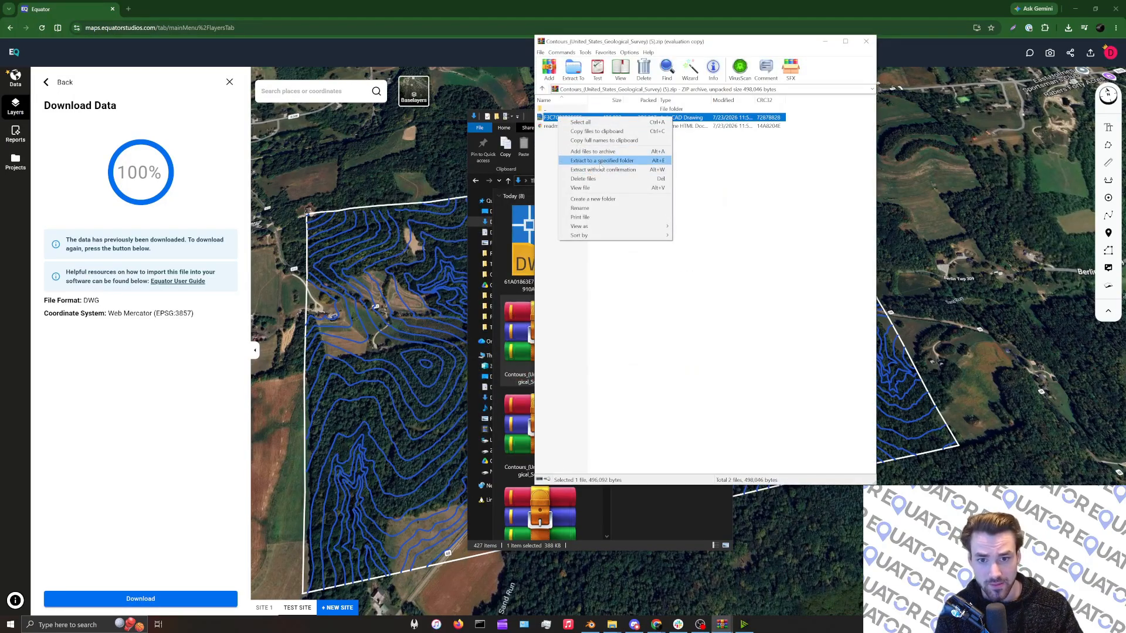
left_click(602, 161)
left_click(741, 264)
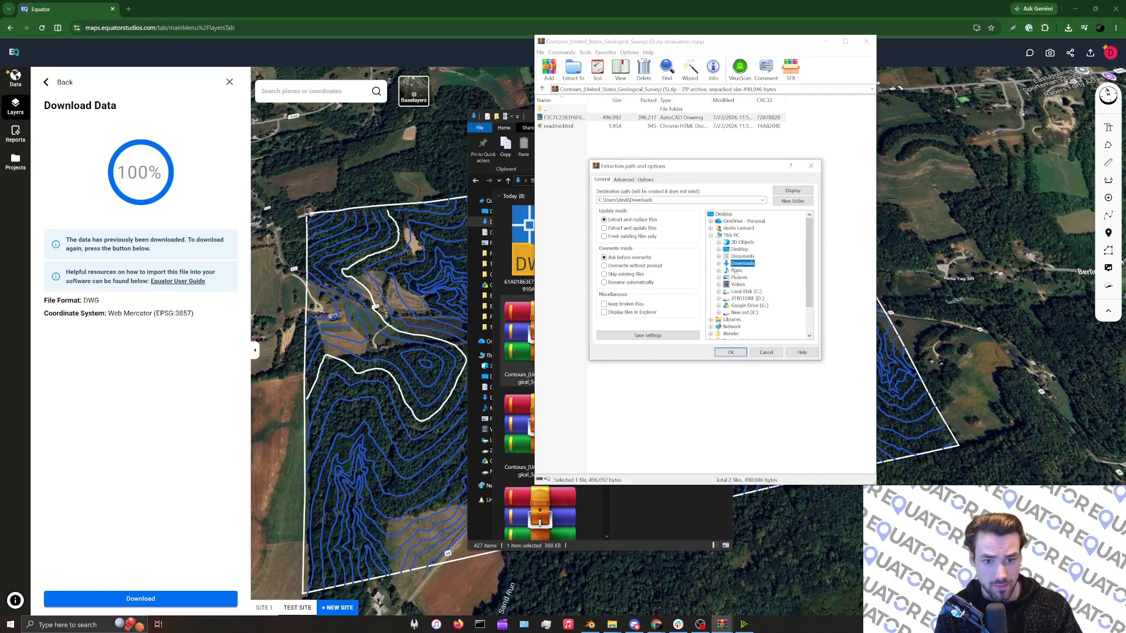
left_click(730, 352)
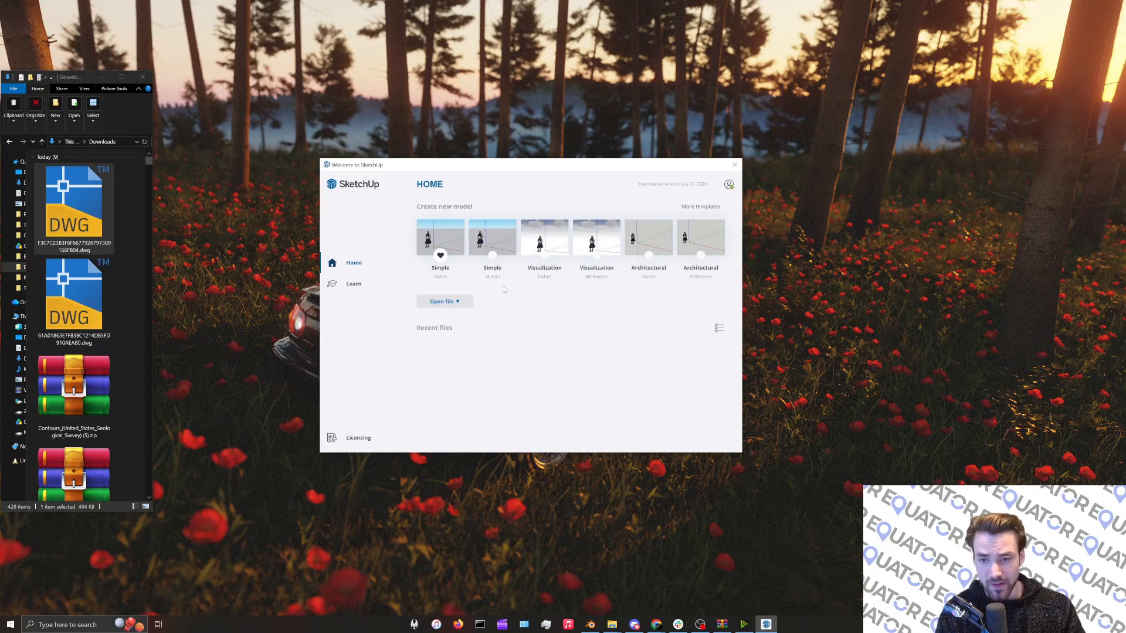
Start a new SketchUp model from the Simple (Meters) template and open the Extension Warehouse
left_click(492, 238)
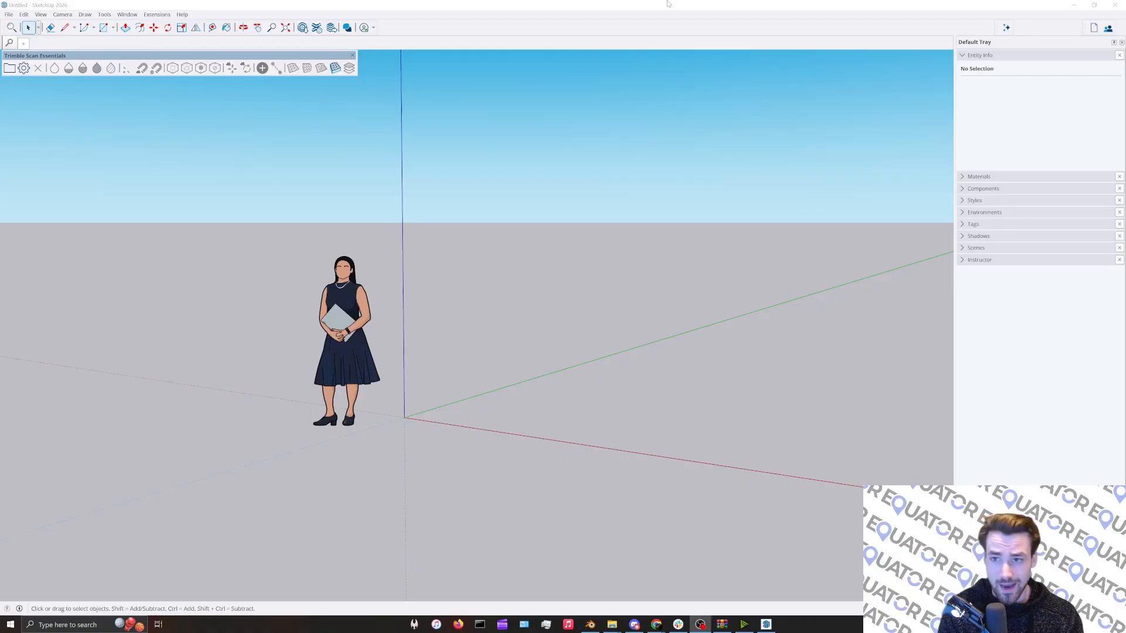
left_click(318, 28)
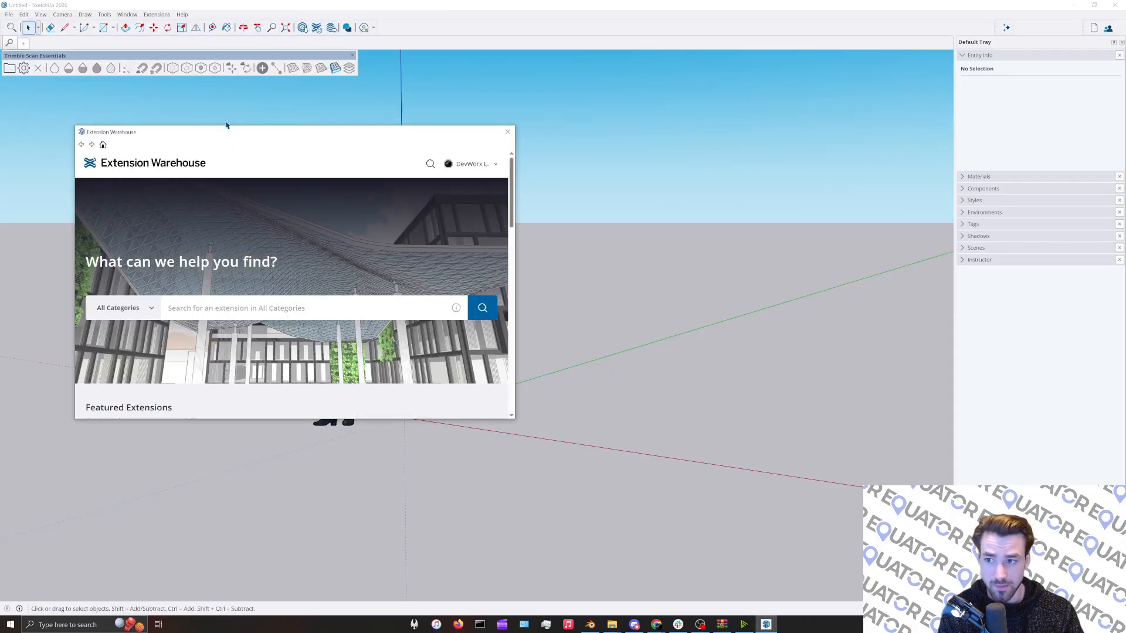
left_click_drag(230, 131, 328, 190)
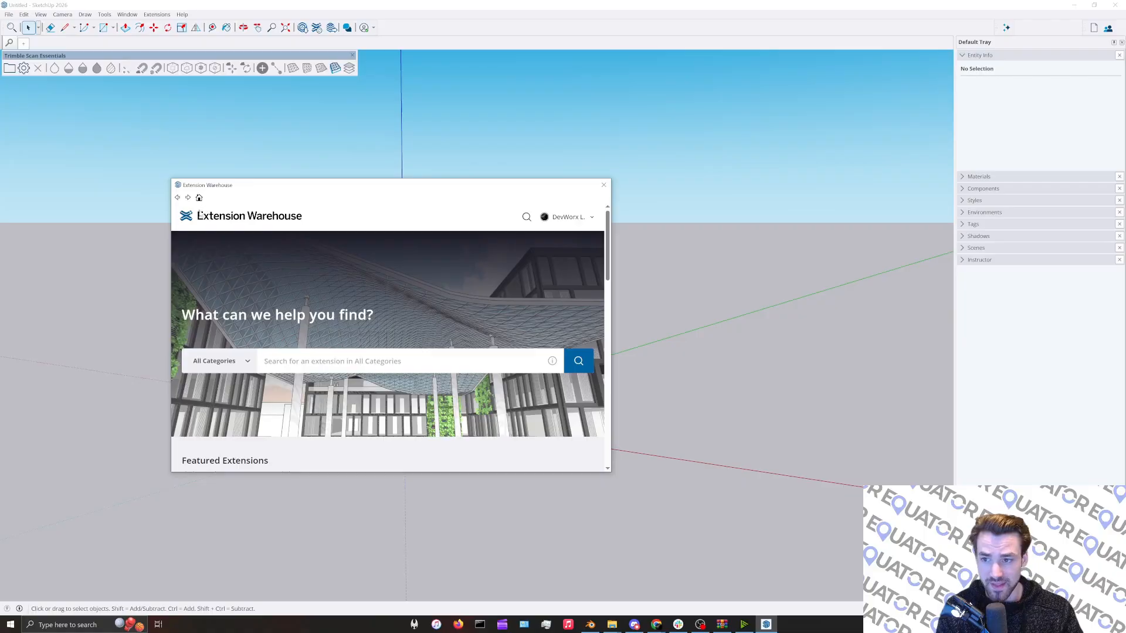
Search the Extension Warehouse for "sandbox", review the Sandbox Tools extension's page, and close the warehouse
type("sandbox")
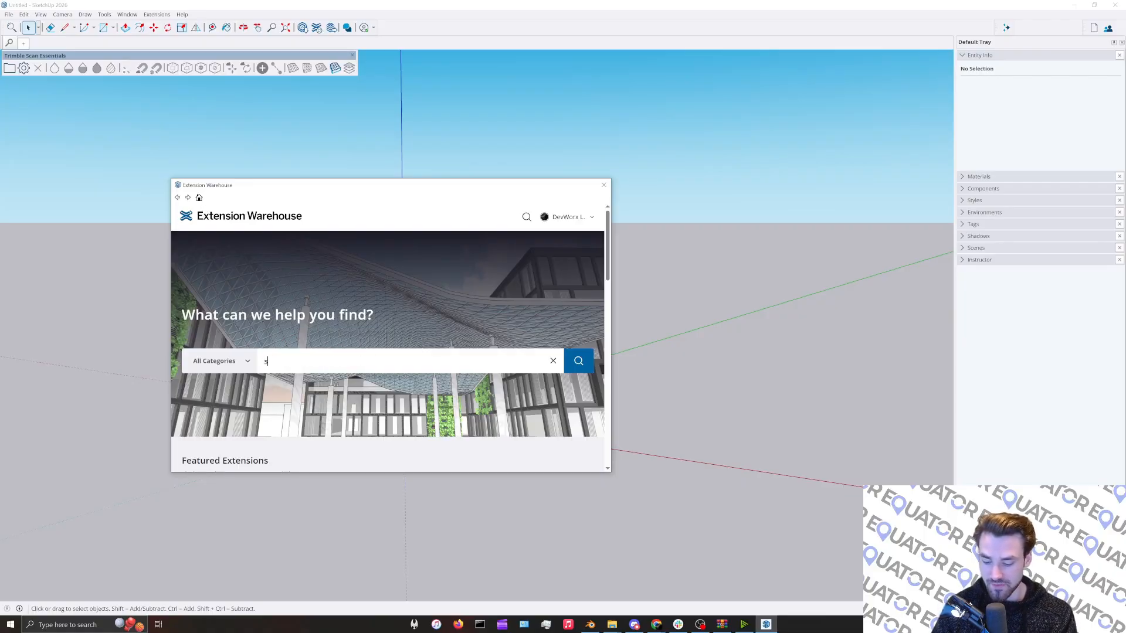
left_click(579, 360)
scroll(276, 331, "down", 2)
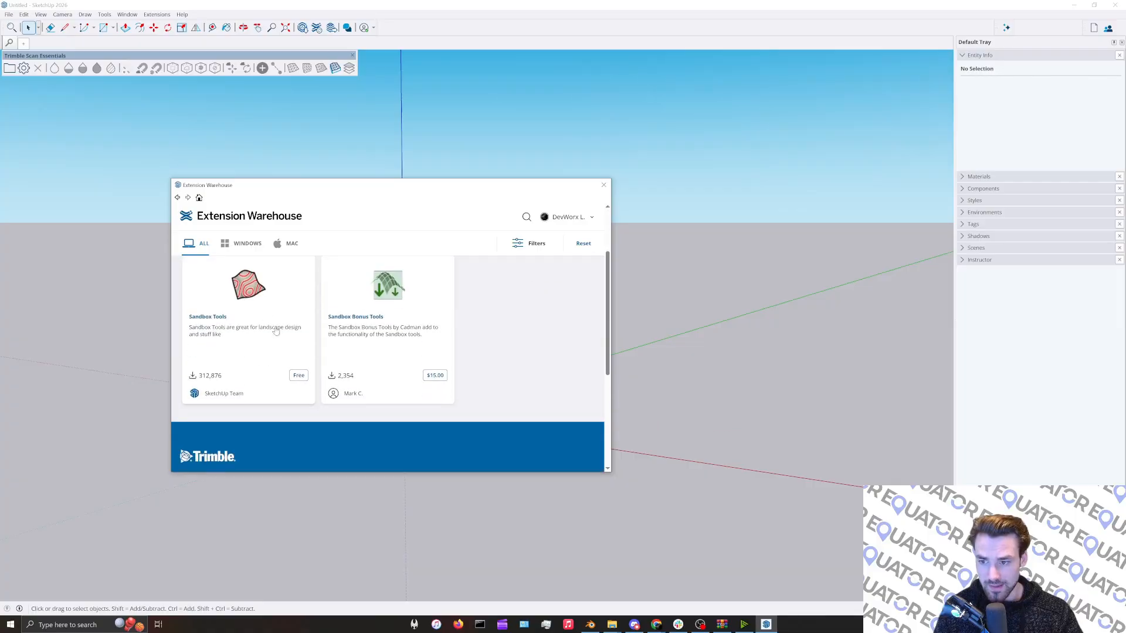
left_click(245, 323)
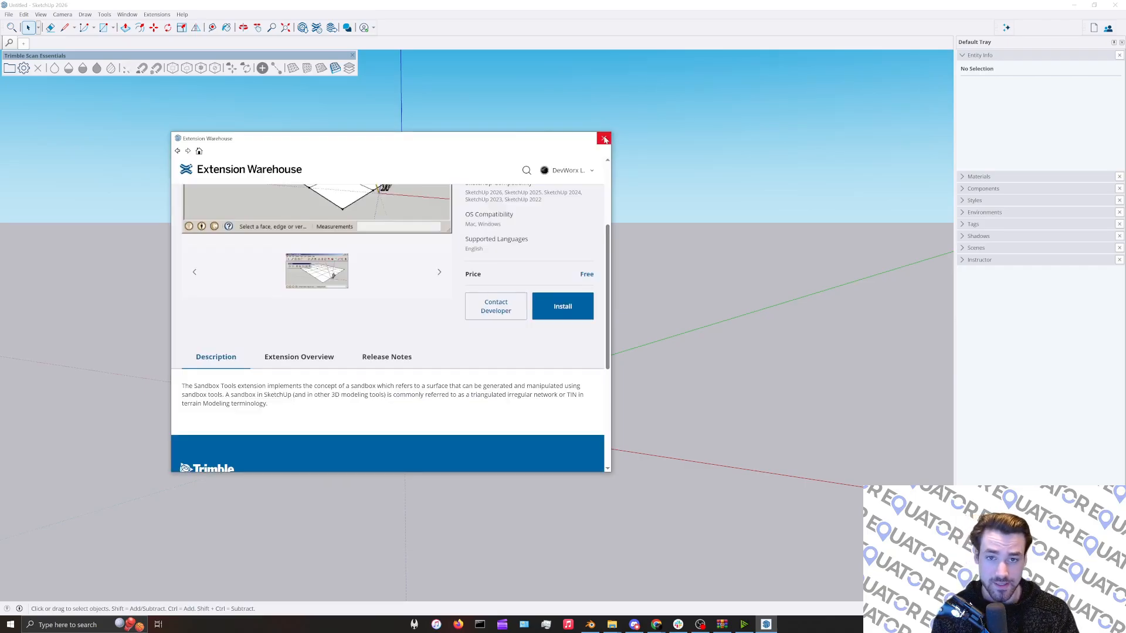
left_click(605, 139)
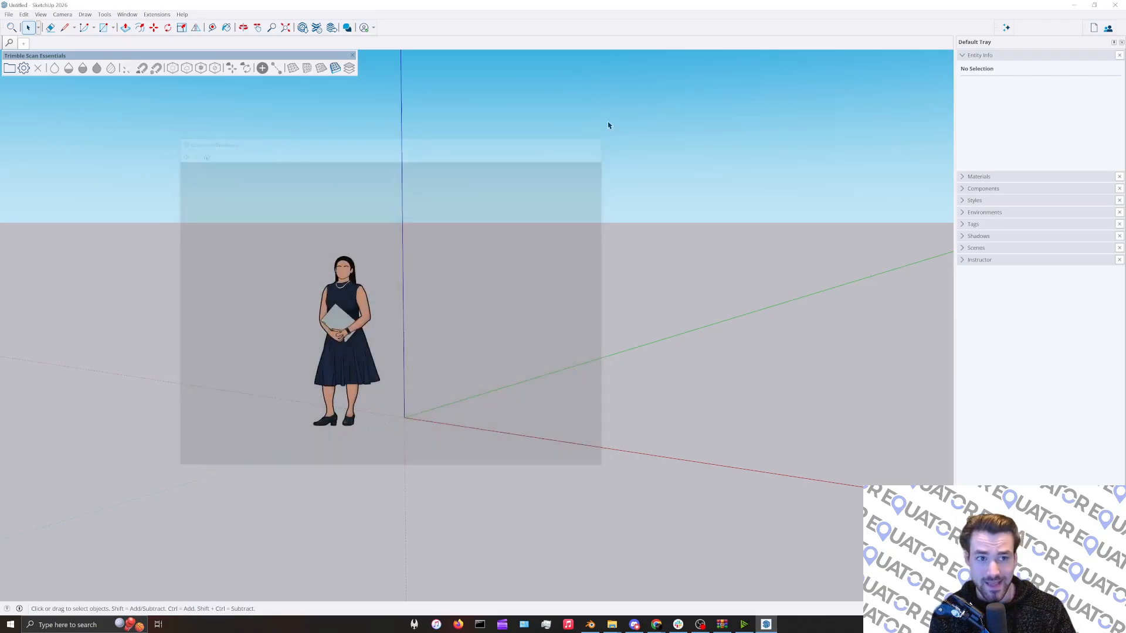
Show the Sandbox toolbar in the workspace
scroll(488, 318, "up", 2)
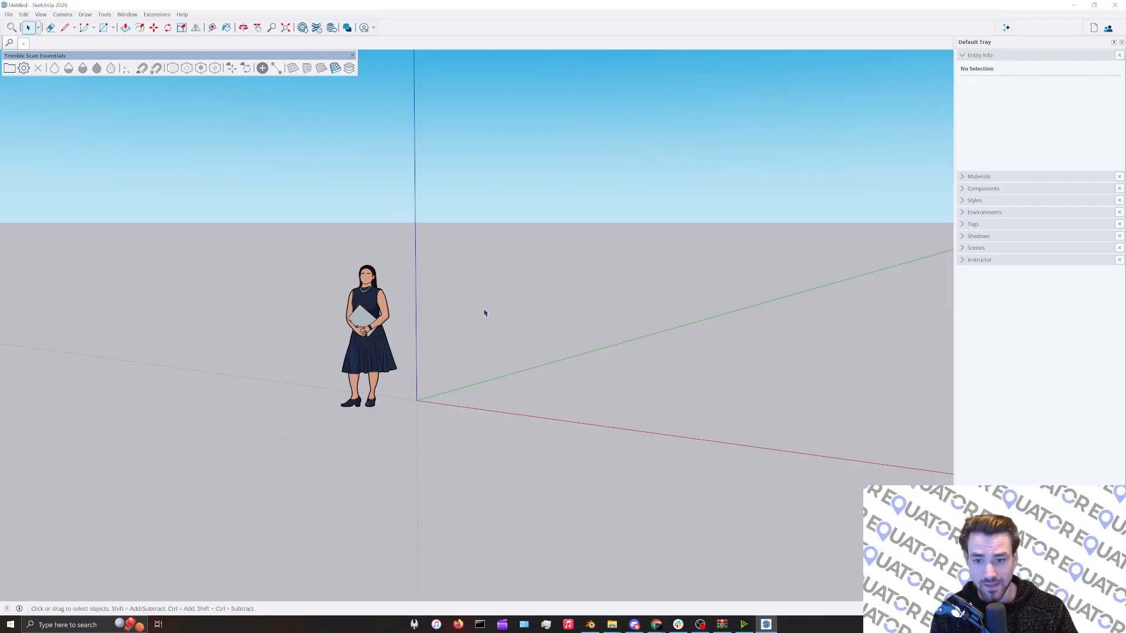
right_click(1042, 26)
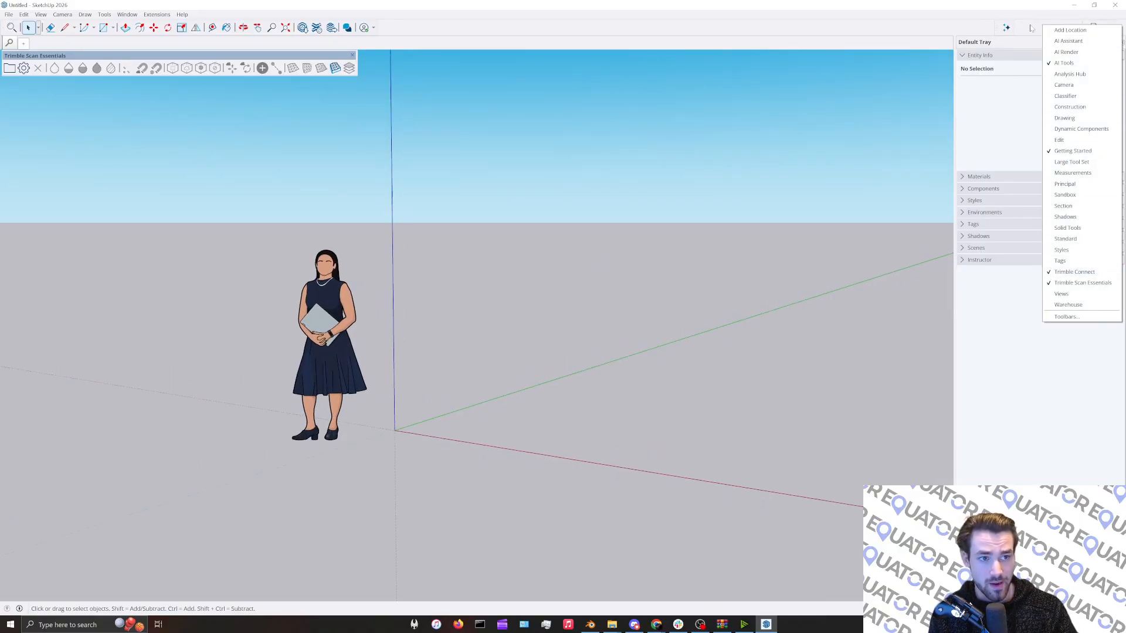
right_click(1031, 28)
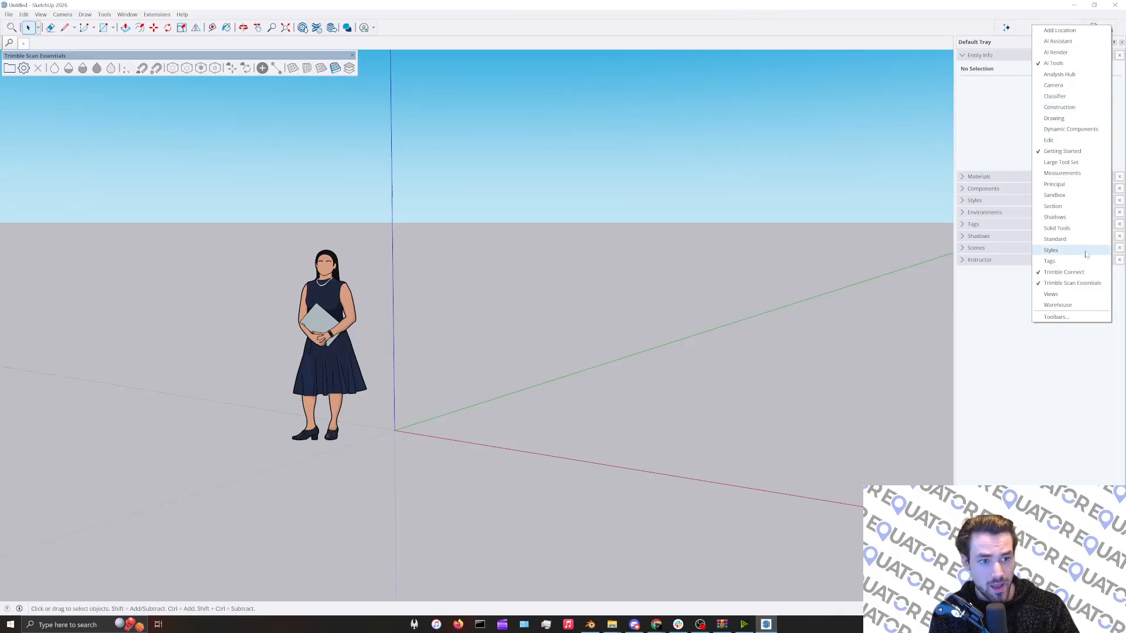
left_click(1054, 196)
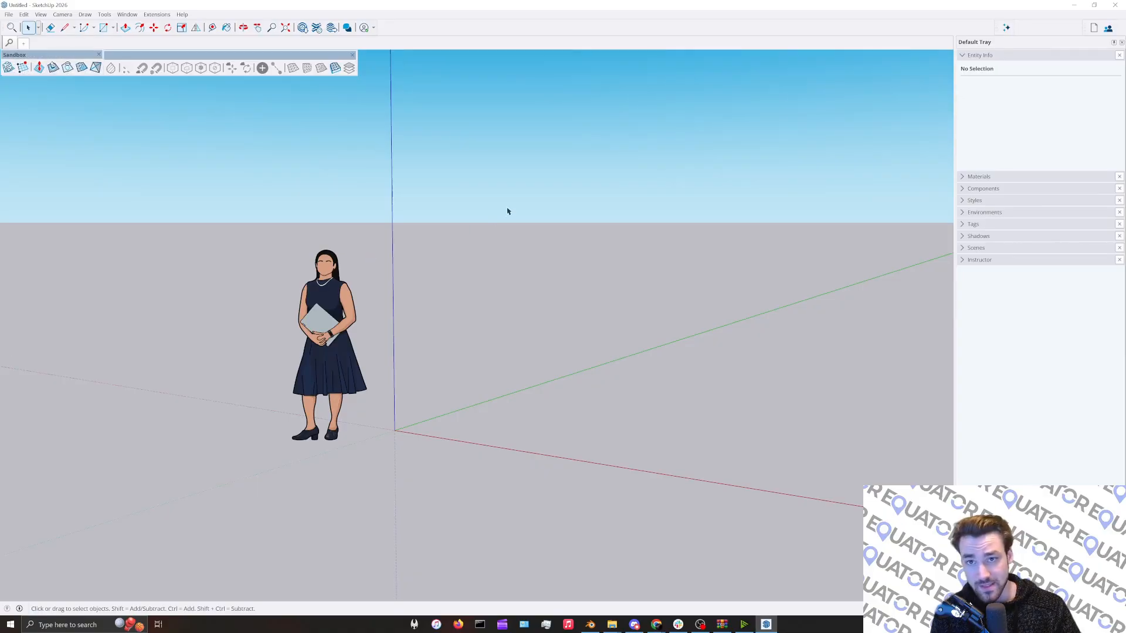
Add the Outliner to the Default Tray
scroll(441, 268, "up", 2)
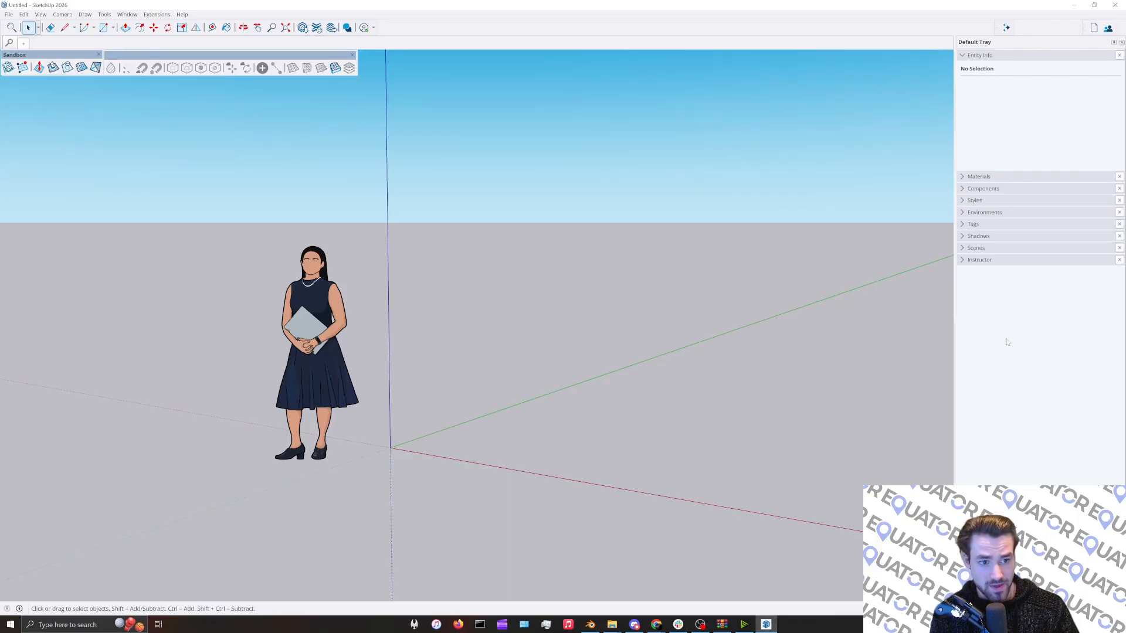
right_click(1007, 141)
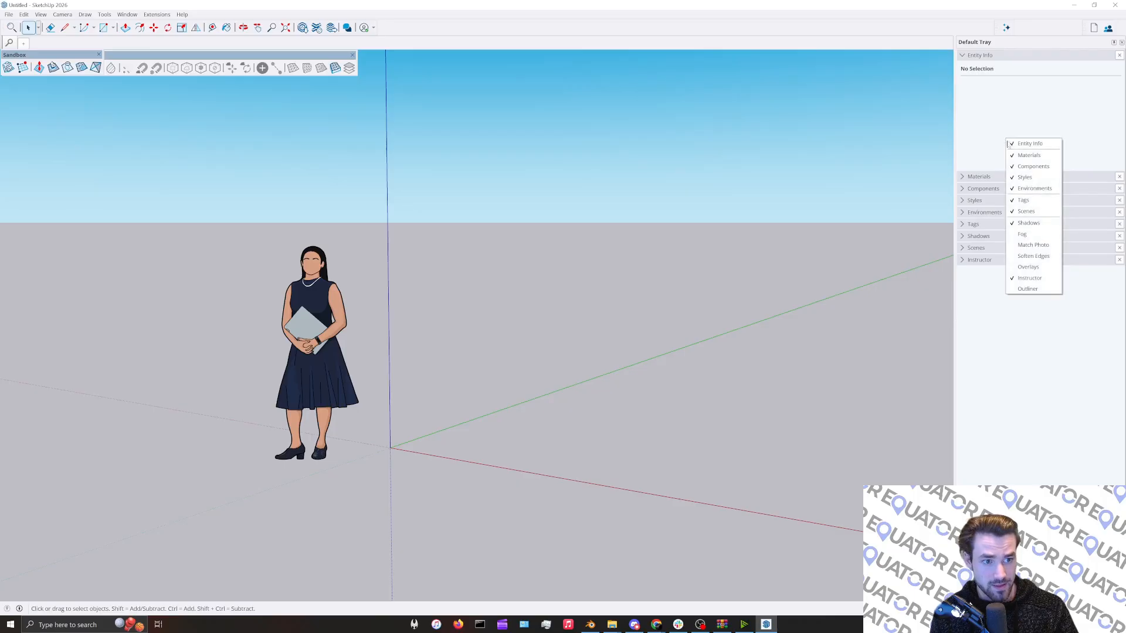
left_click(1029, 289)
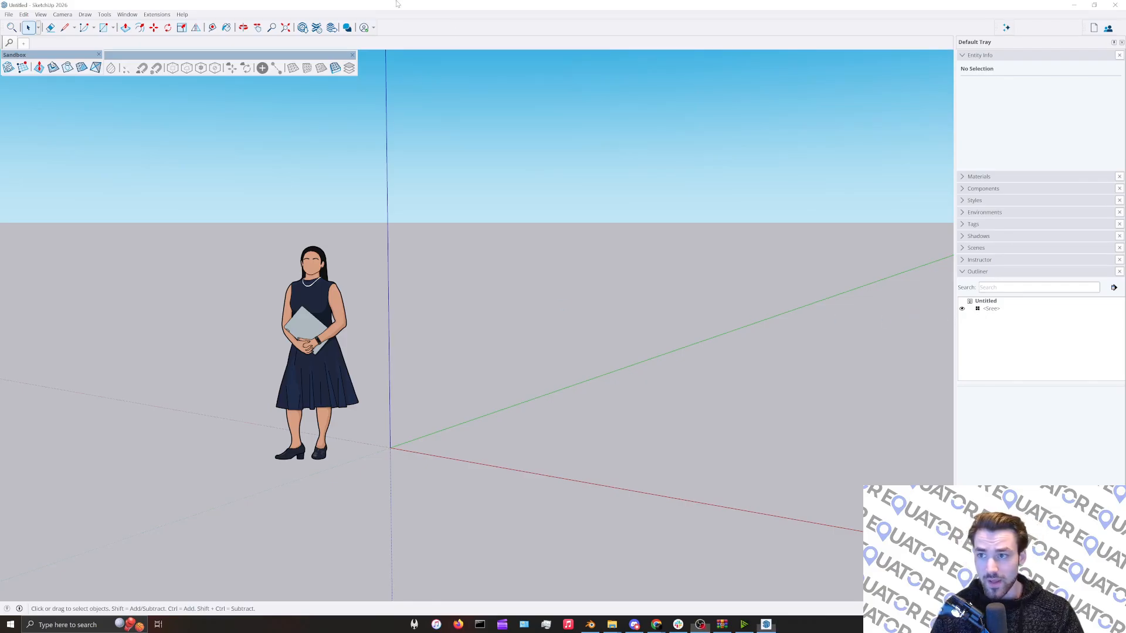
Import the extracted contours DWG file into the model and dismiss the import summary
left_click(9, 16)
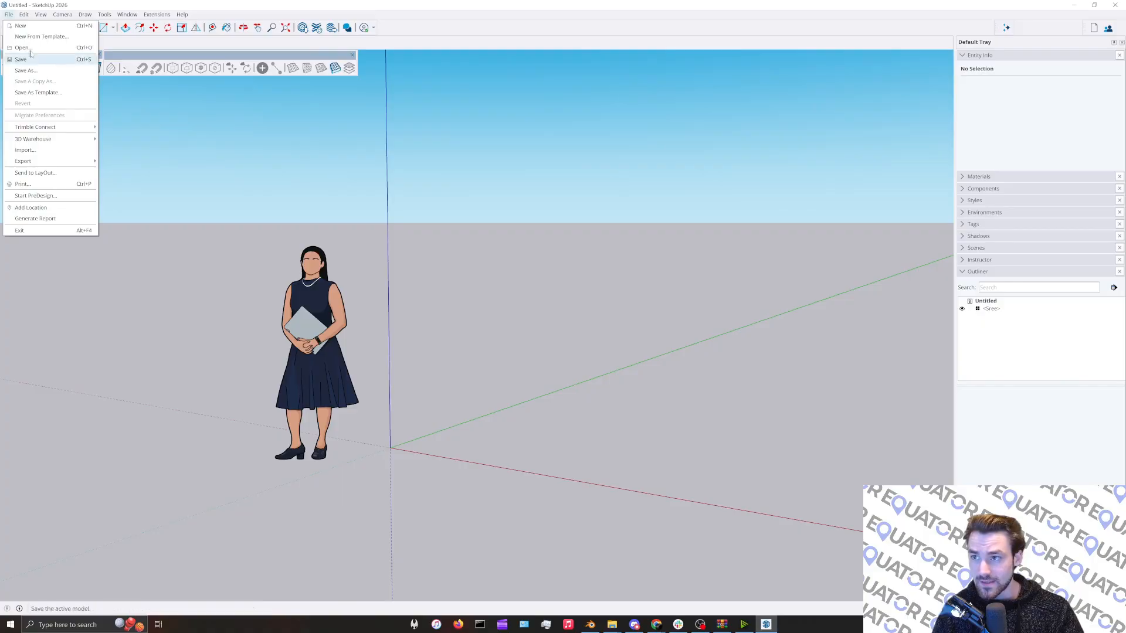
left_click(23, 151)
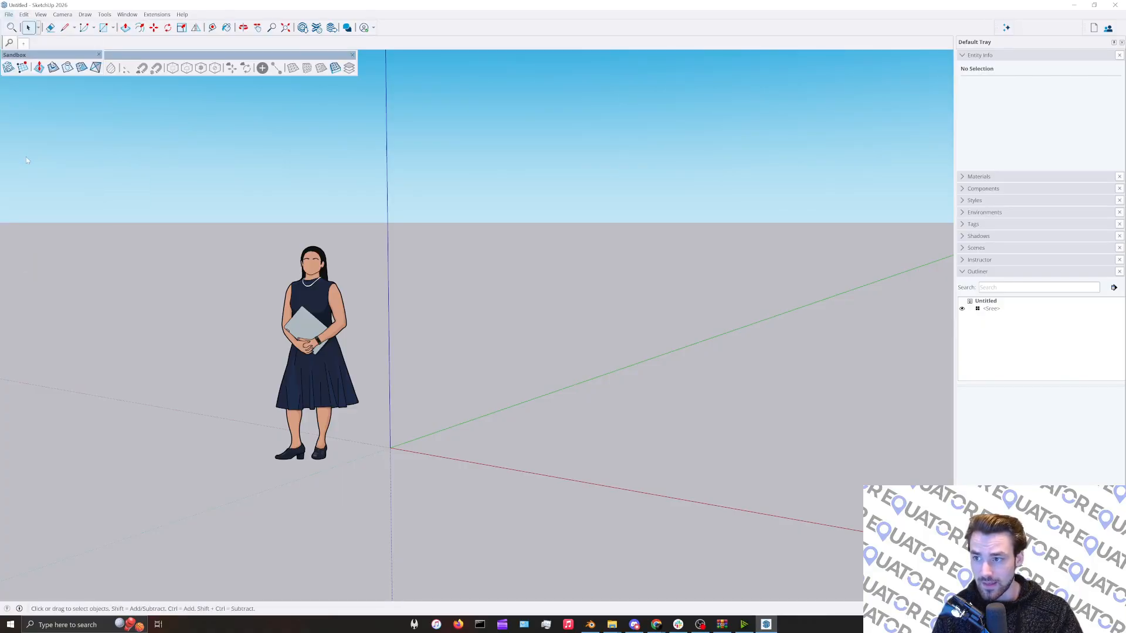
left_click(101, 98)
double_click(101, 97)
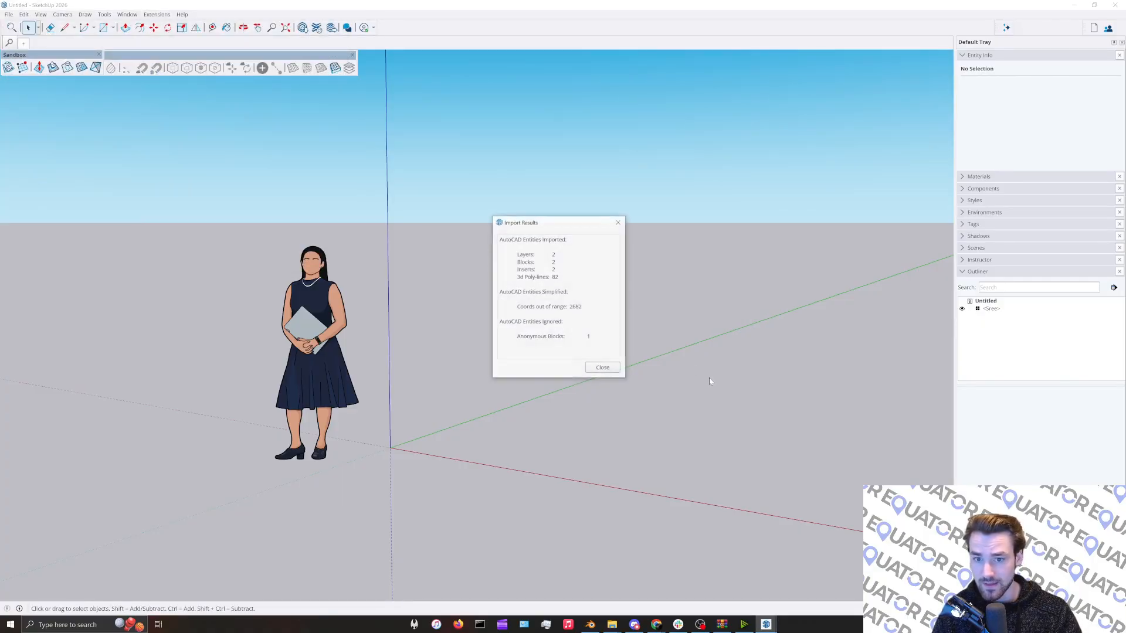
left_click(599, 368)
scroll(608, 440, "down", 2)
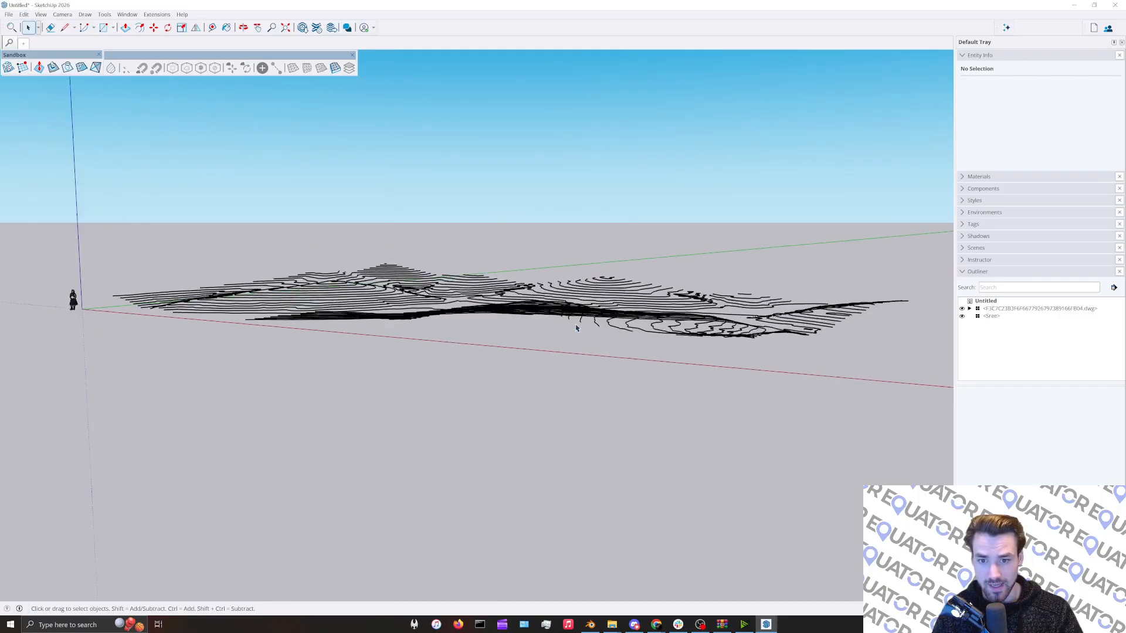
Explode the imported DWG contour component into its separate contour lines and nested components
scroll(560, 304, "up", 3)
right_click(558, 300)
left_click(407, 275)
middle_click_drag(397, 325, 736, 469)
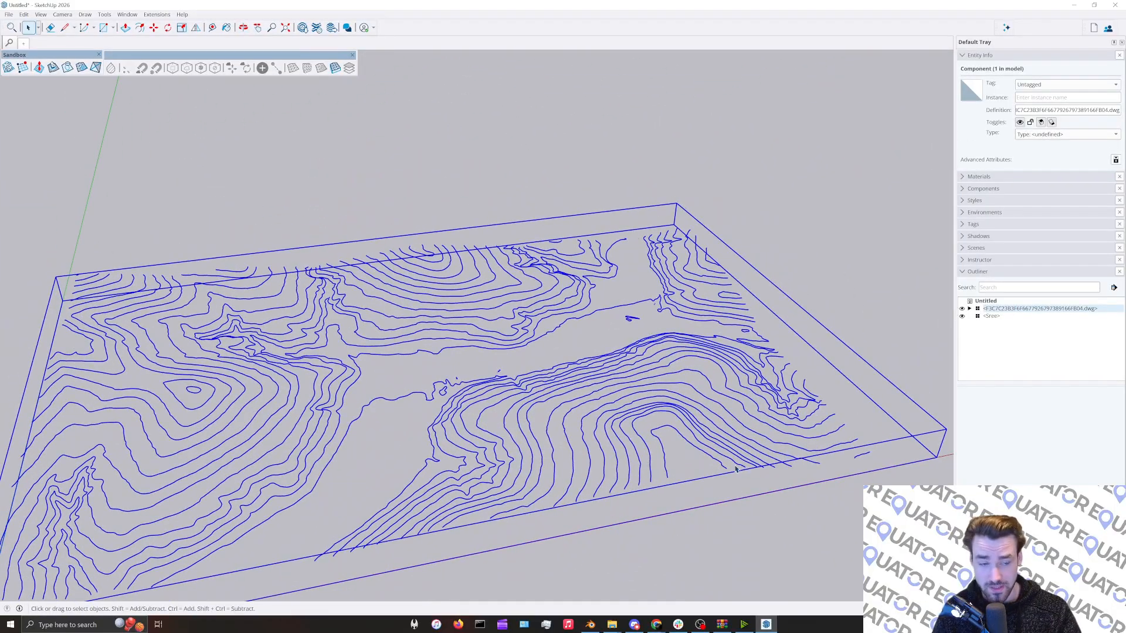
right_click(997, 309)
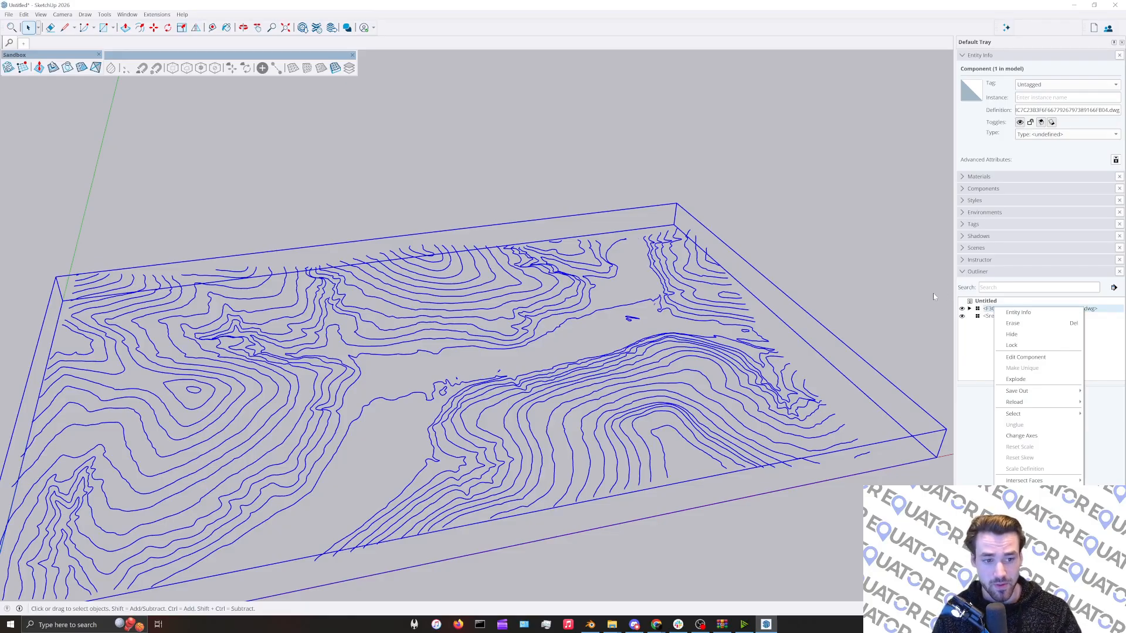
left_click(983, 333)
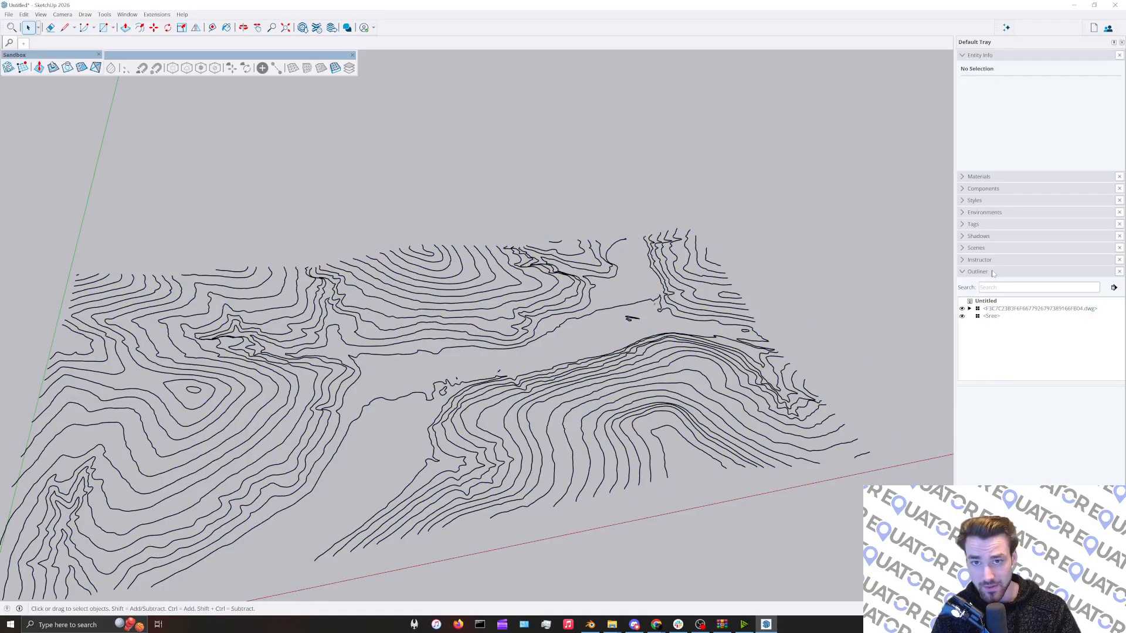
right_click(991, 310)
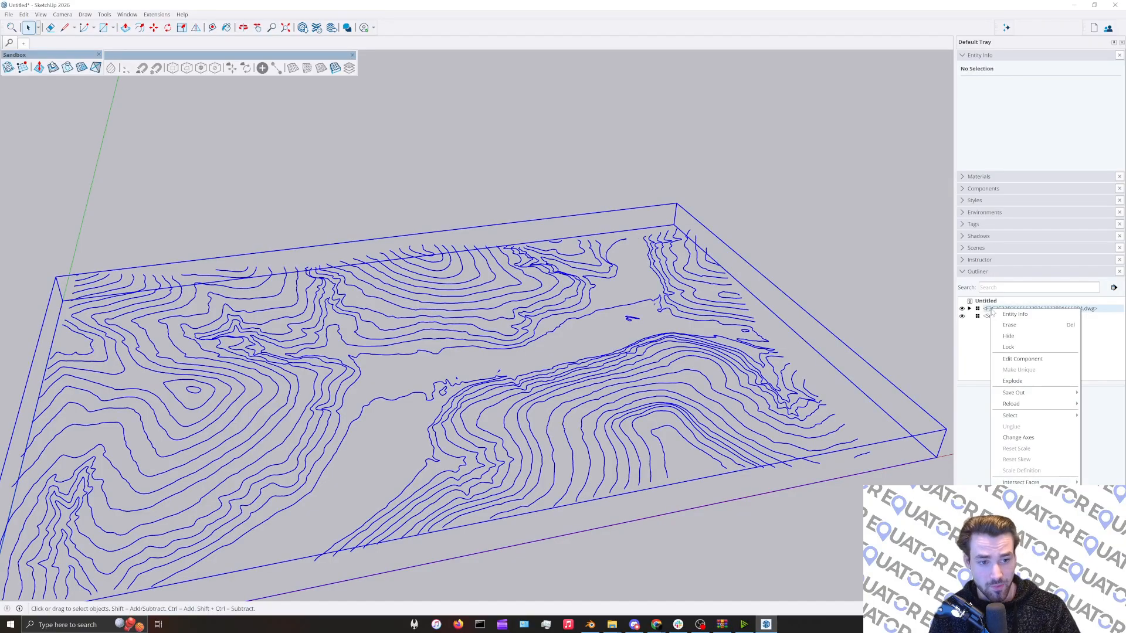
left_click(1013, 381)
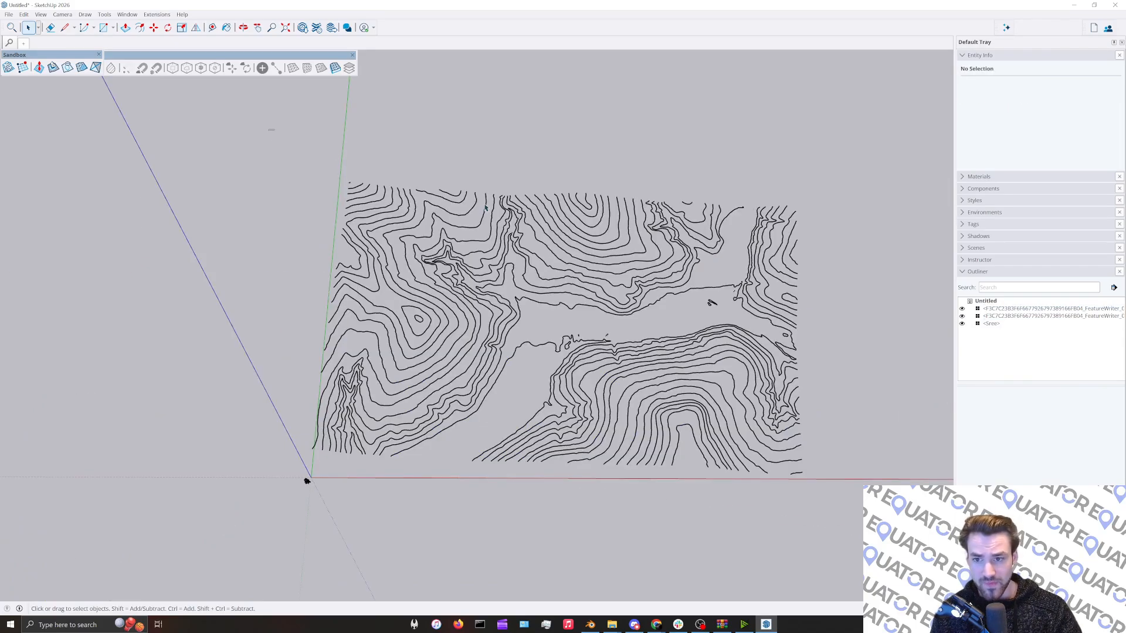
Select all the contour lines and generate a terrain surface from them with the Sandbox From Contours tool
left_click_drag(269, 129, 843, 479)
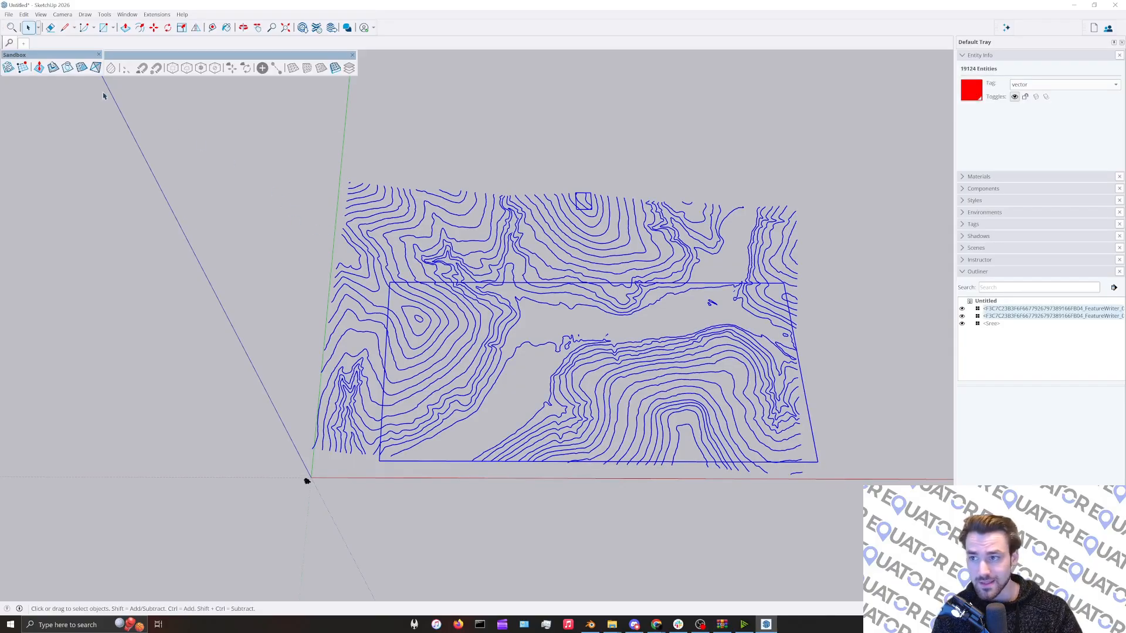
left_click(8, 68)
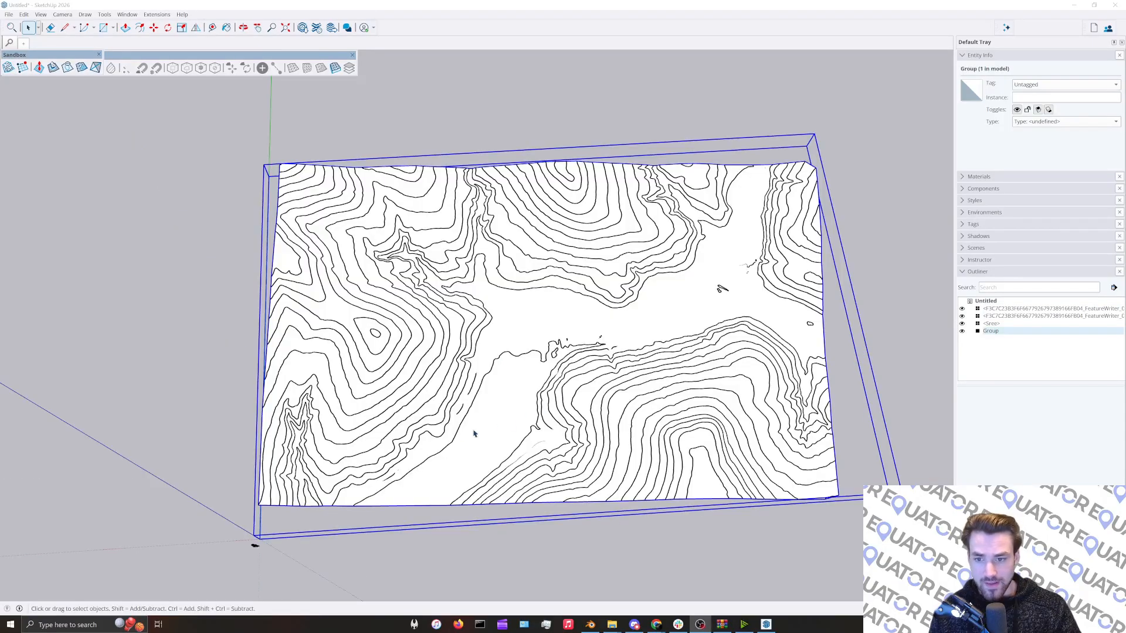
Move the generated terrain surface group away from the contour lines so the two sit side by side
scroll(475, 434, "up", 4)
middle_click_drag(455, 388, 479, 141)
middle_click_drag(480, 263, 471, 233)
middle_click_drag(356, 225, 247, 224)
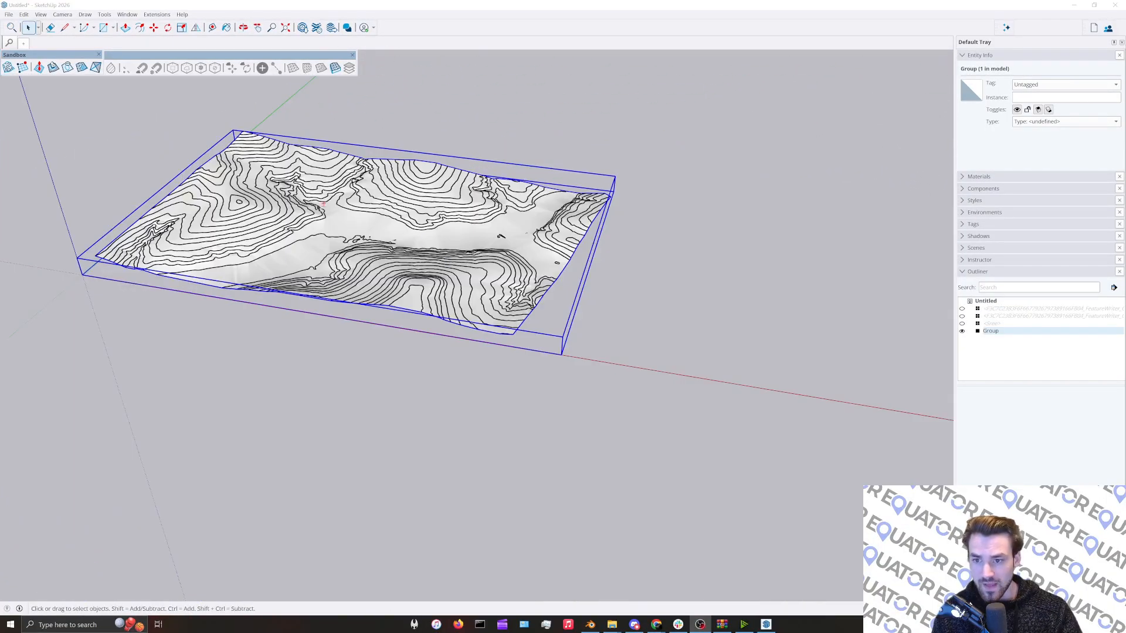
middle_click_drag(318, 205, 305, 242, "shift")
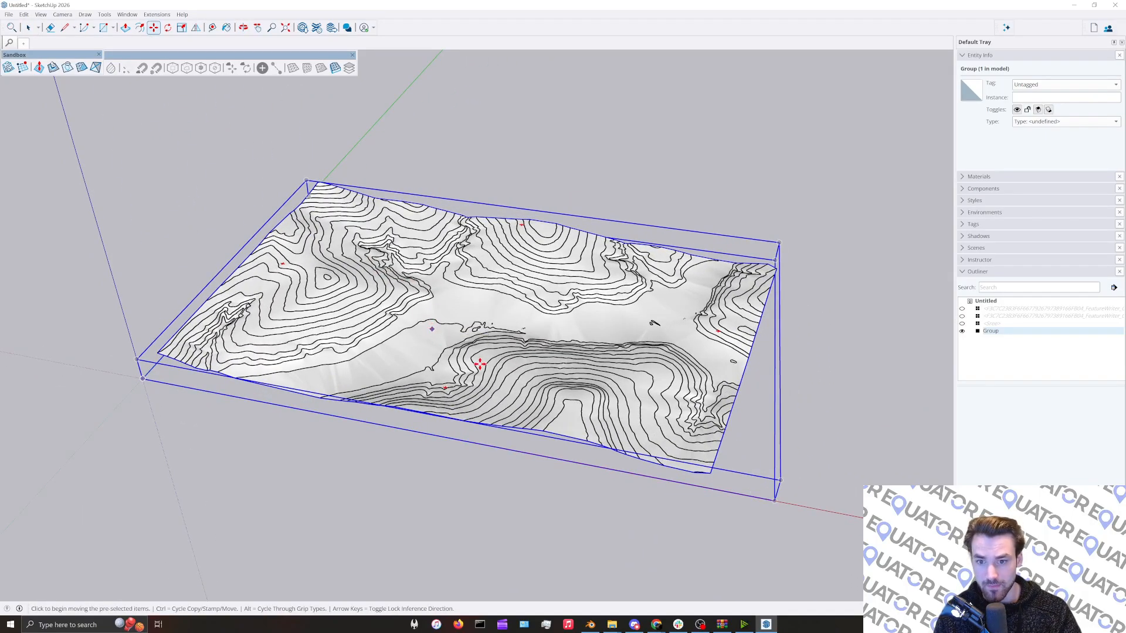
left_click(480, 364)
left_click(583, 182)
middle_click_drag(583, 181, 332, 331)
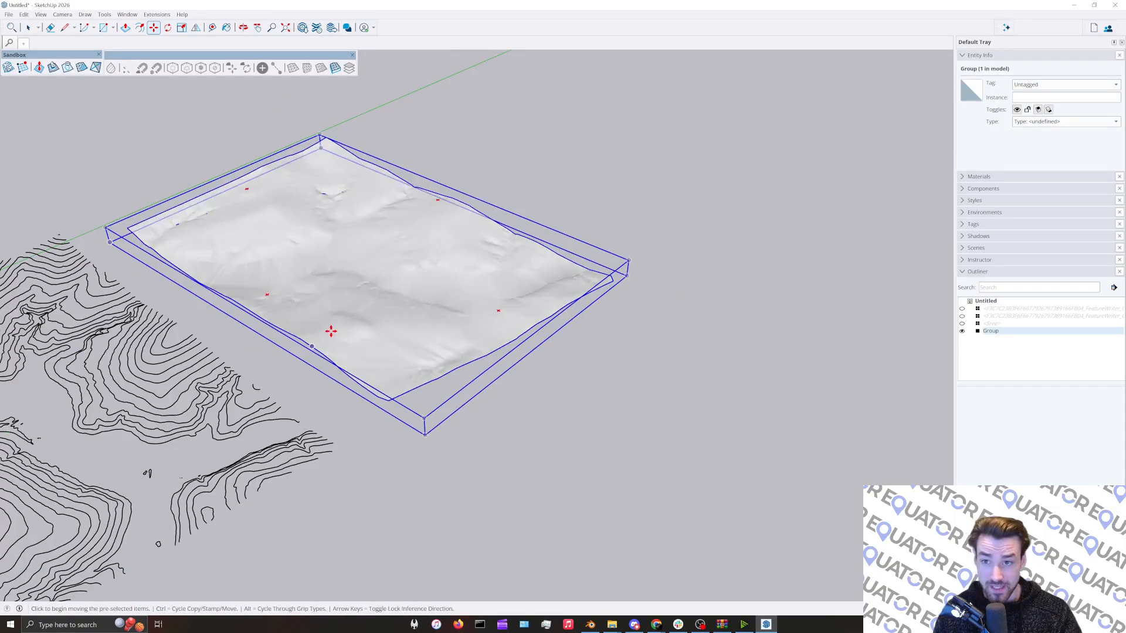
scroll(354, 327, "up", 1)
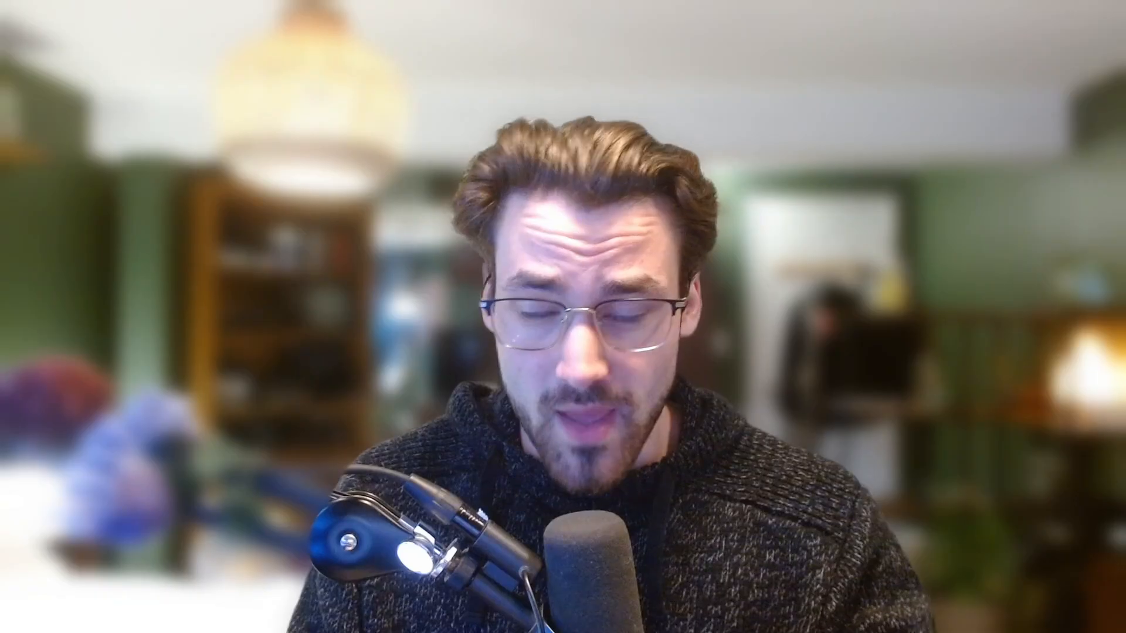